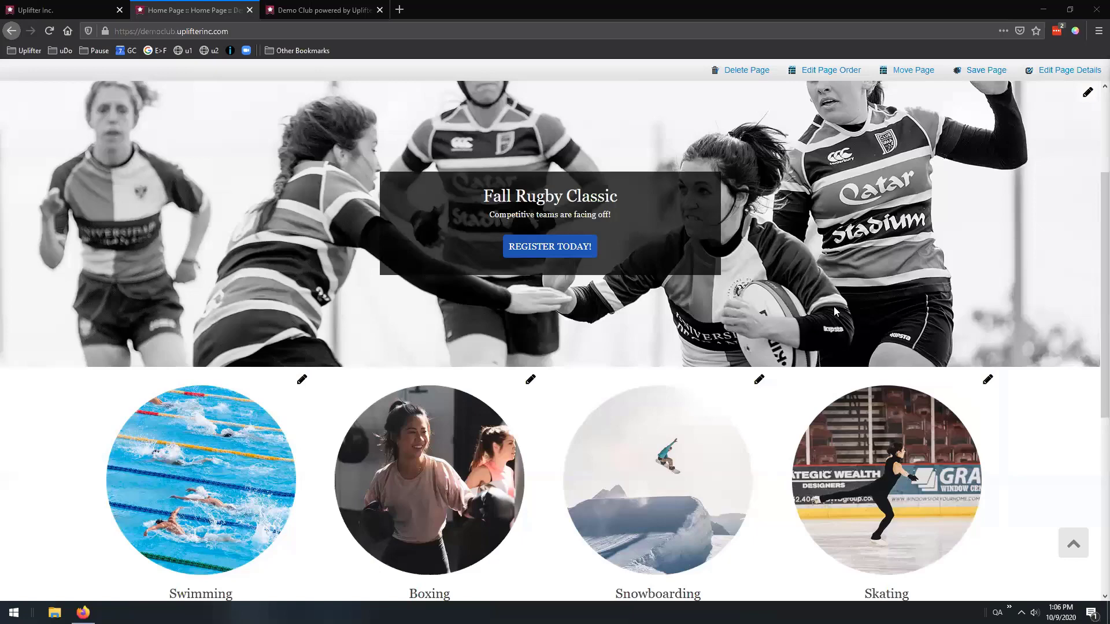
Analyze the participants for possible duplicates and open the merge comparison for the second pair, the female participants
left_click(322, 12)
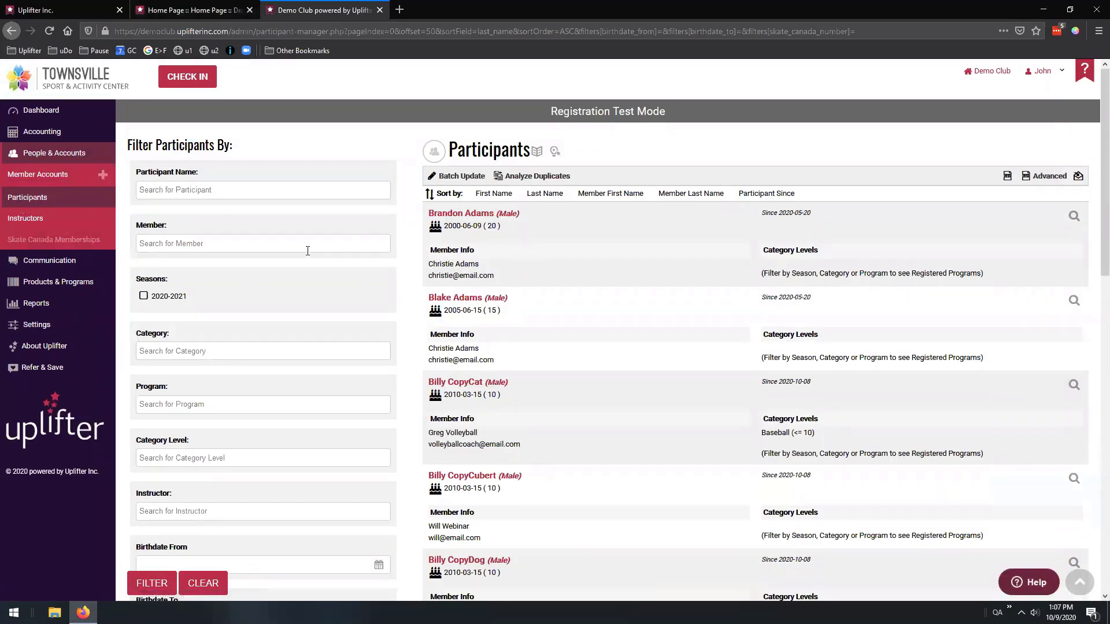
left_click(541, 181)
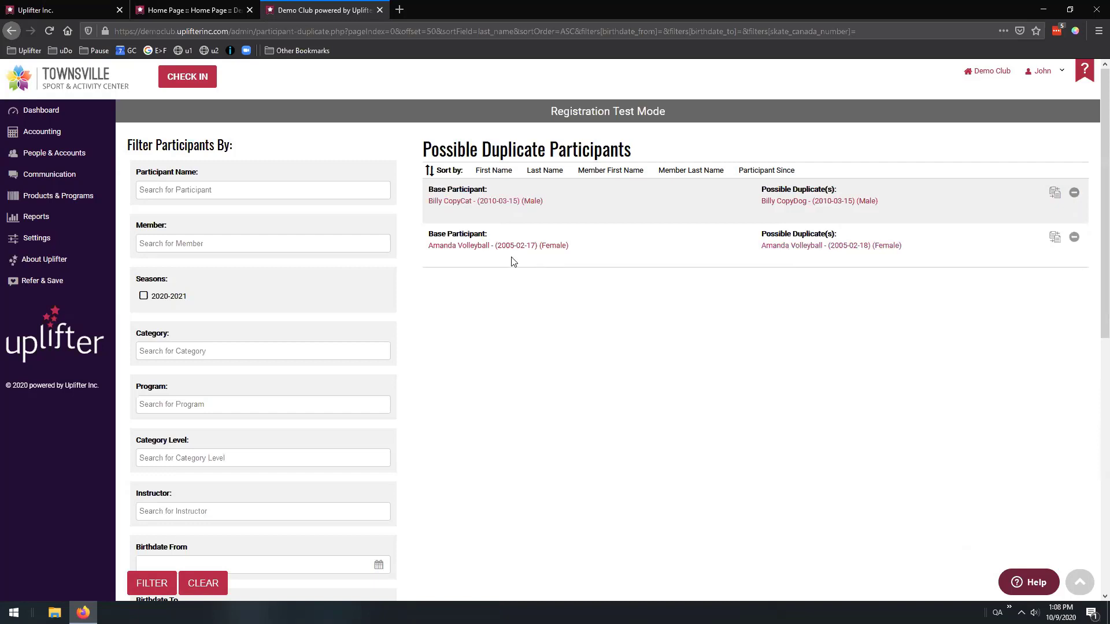
left_click(1054, 240)
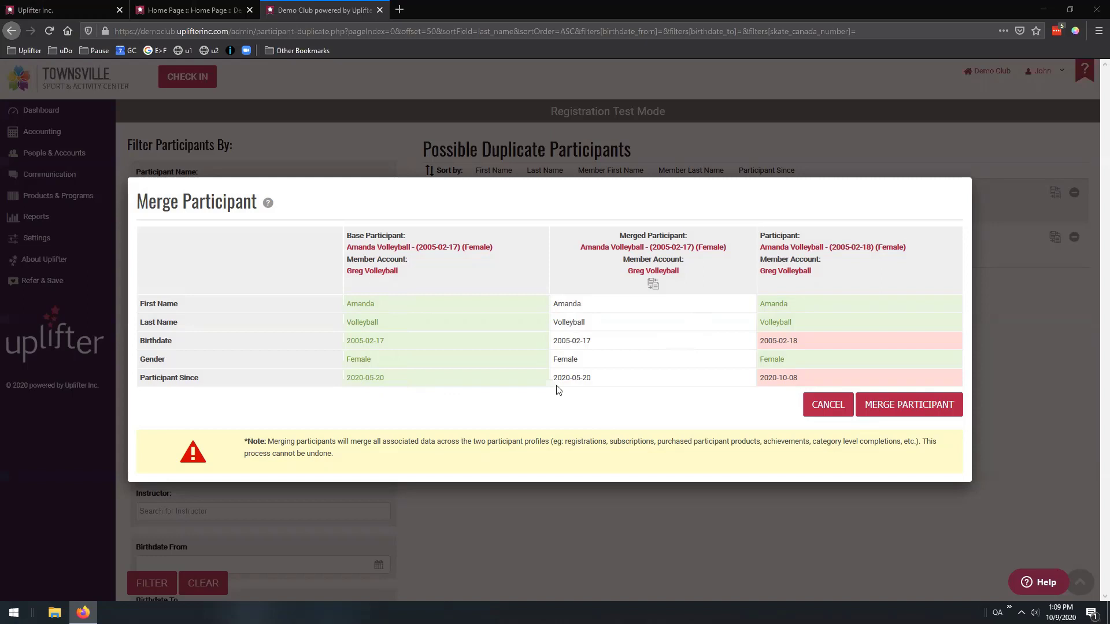
Compare both Participant Since dates and keep 2020-10-08 for the merged participant
left_click(821, 384)
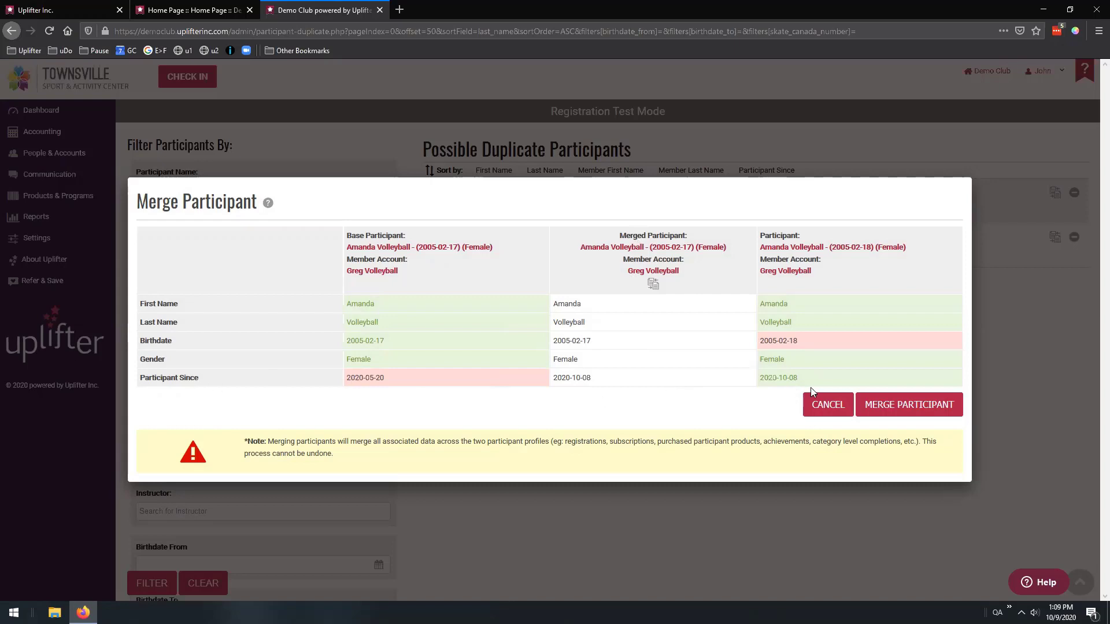
double_click(451, 383)
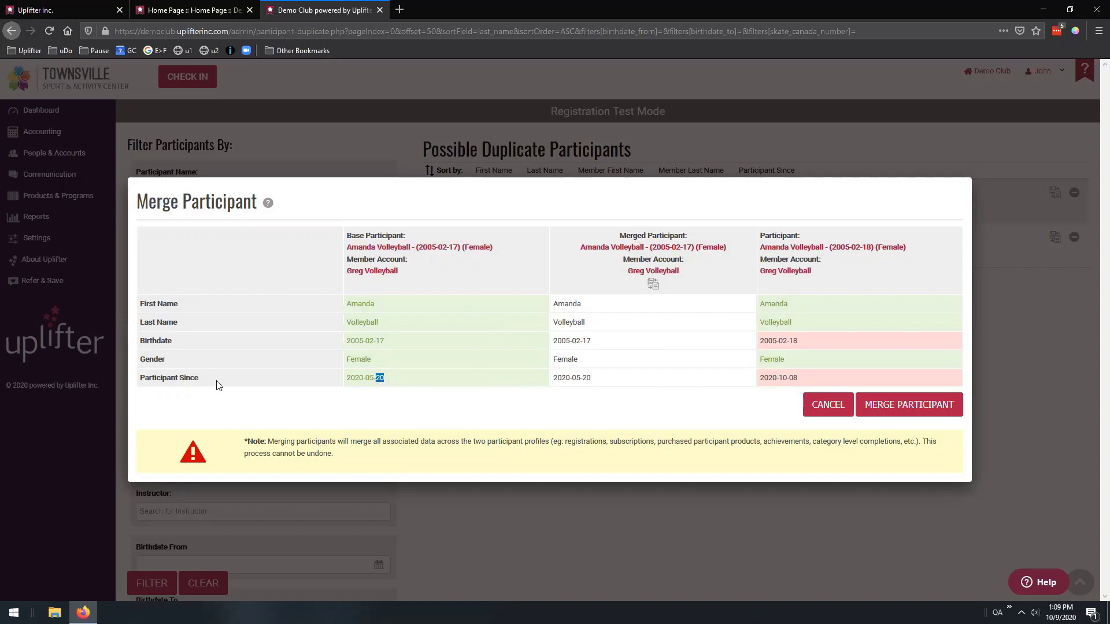
double_click(810, 379)
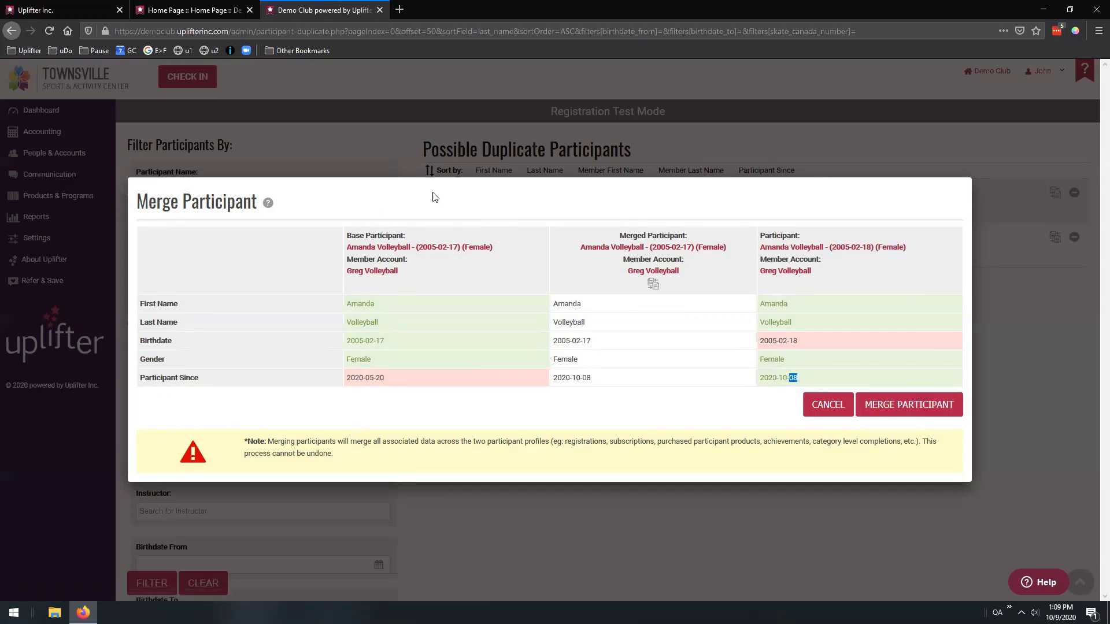
left_click_drag(347, 236, 398, 240)
left_click(398, 239)
left_click_drag(568, 304, 585, 376)
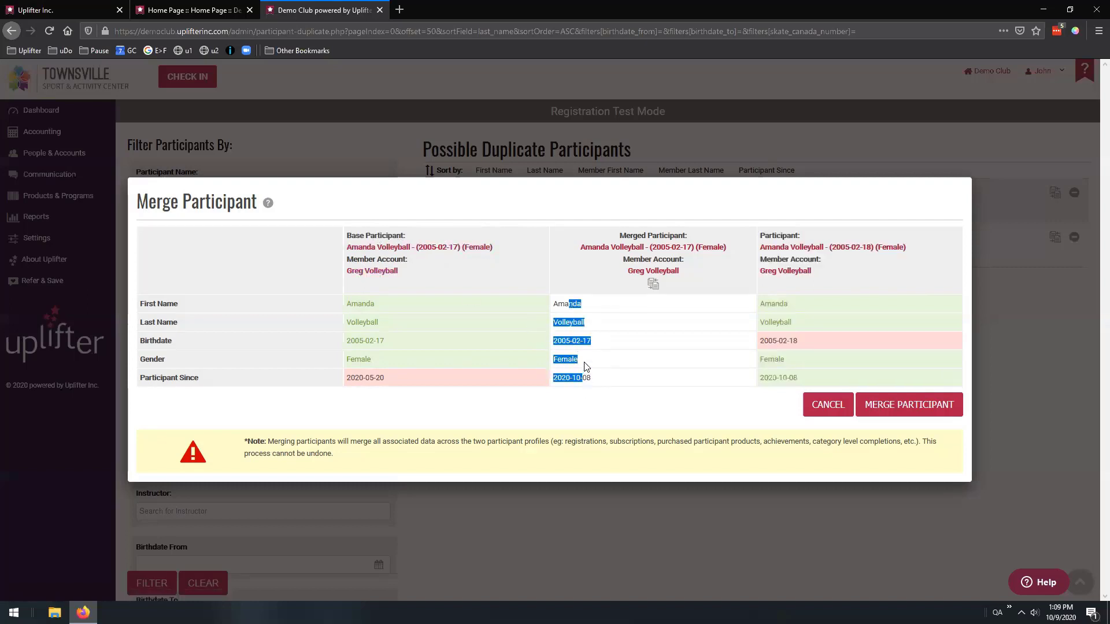
left_click(591, 407)
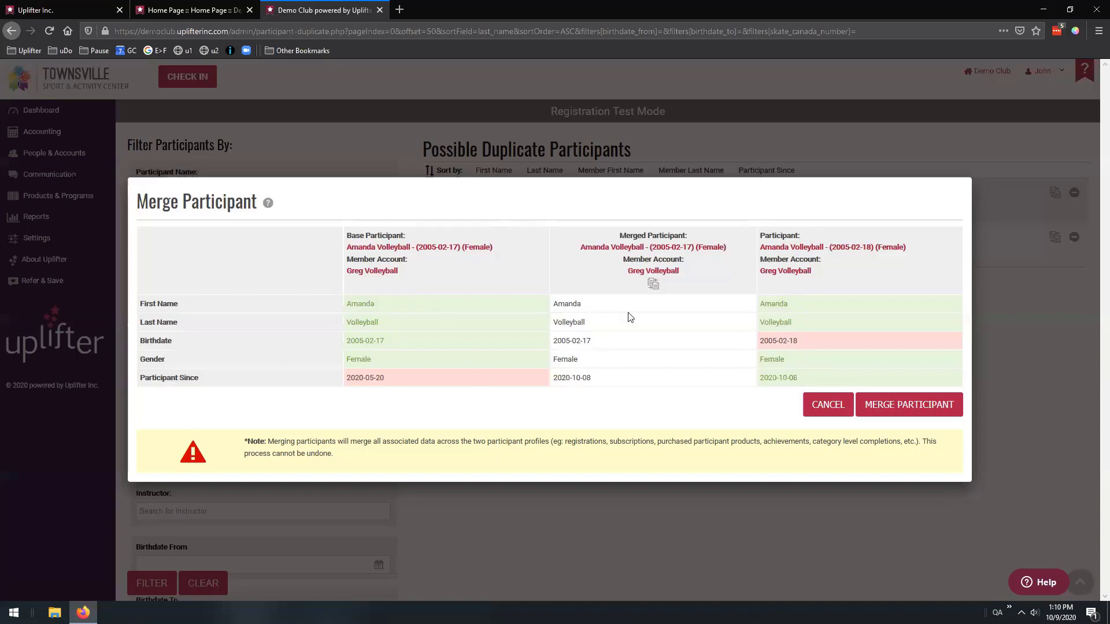
Preview the merge with the base and duplicate records swapped, restore the original base record, and merge the participants
left_click(653, 284)
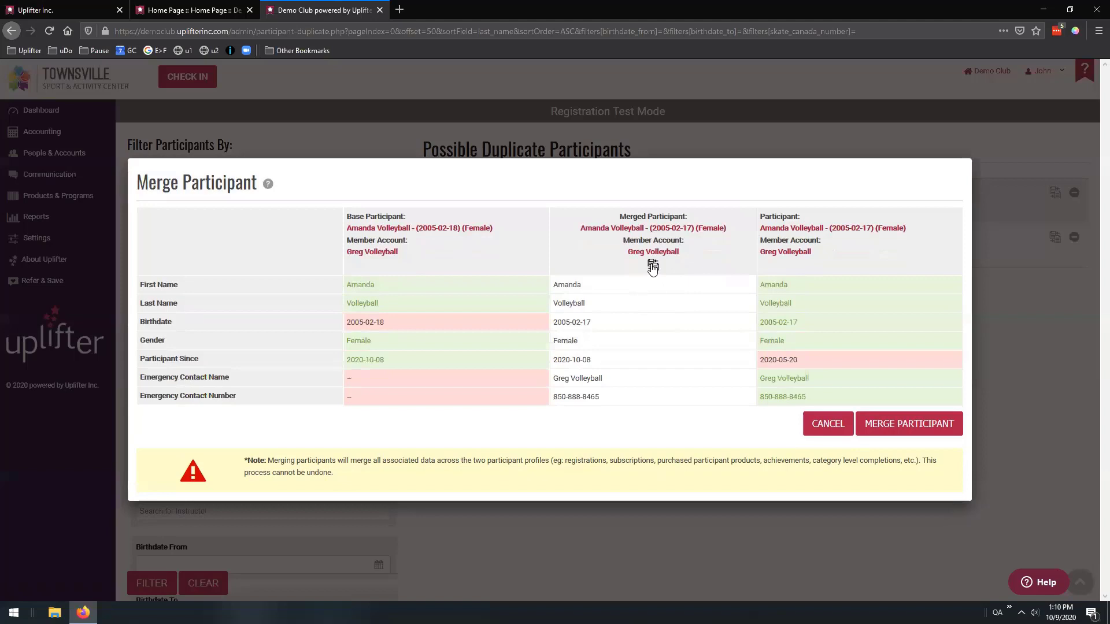
left_click(653, 266)
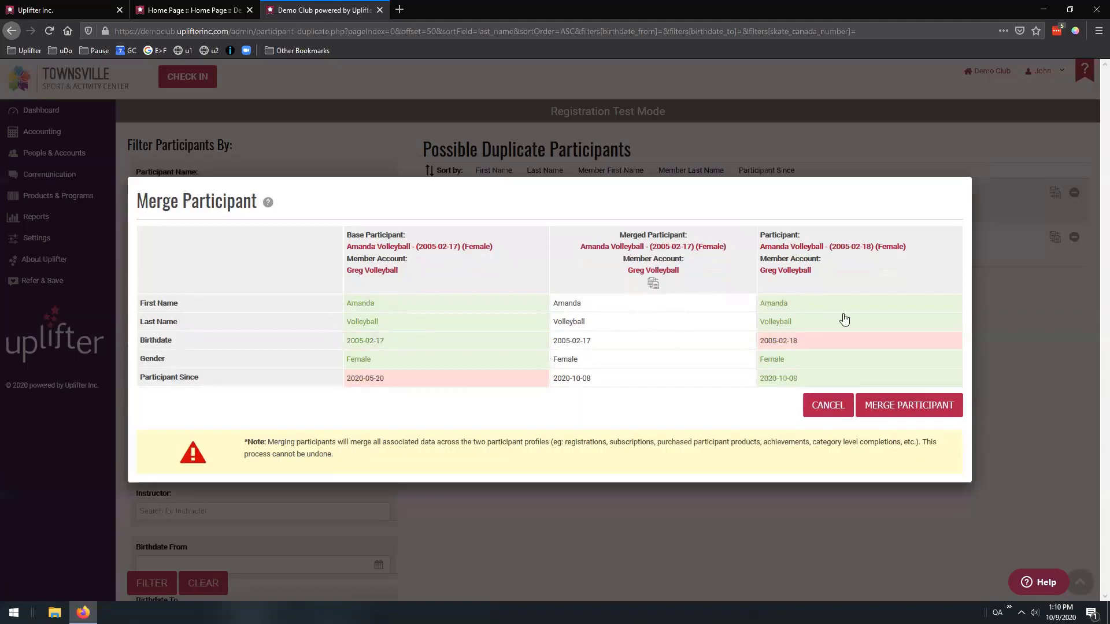
left_click(652, 284)
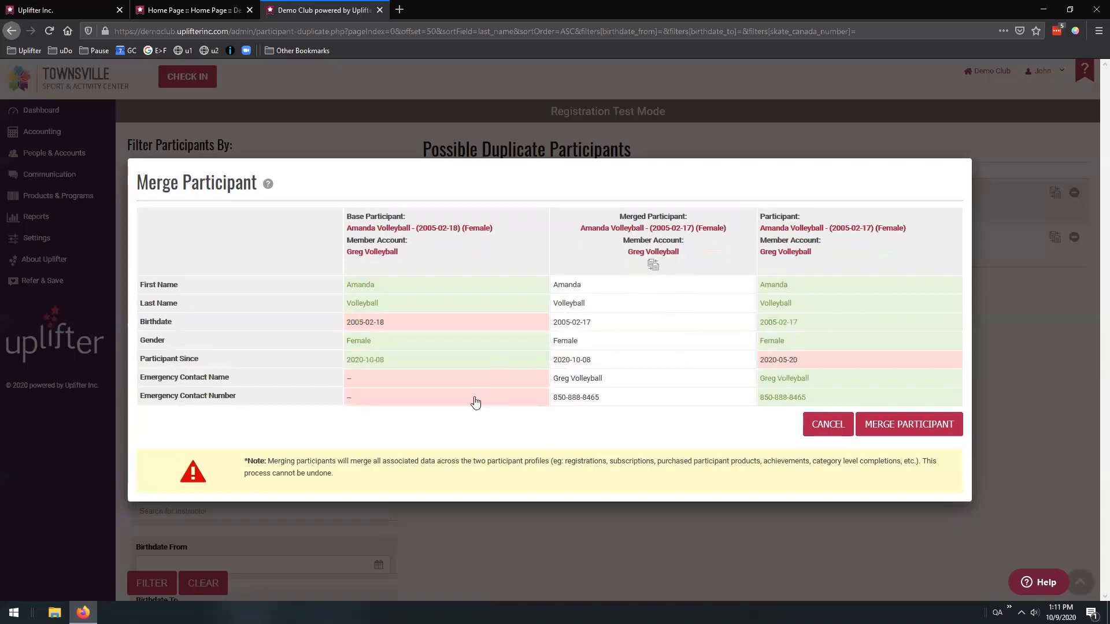
left_click(653, 264)
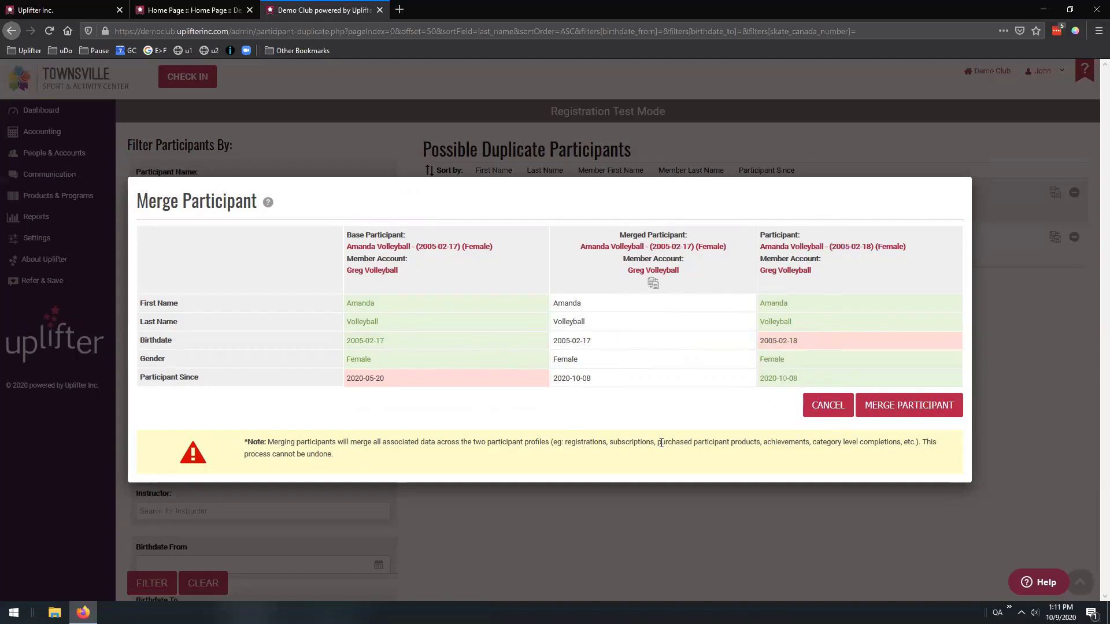
left_click(910, 407)
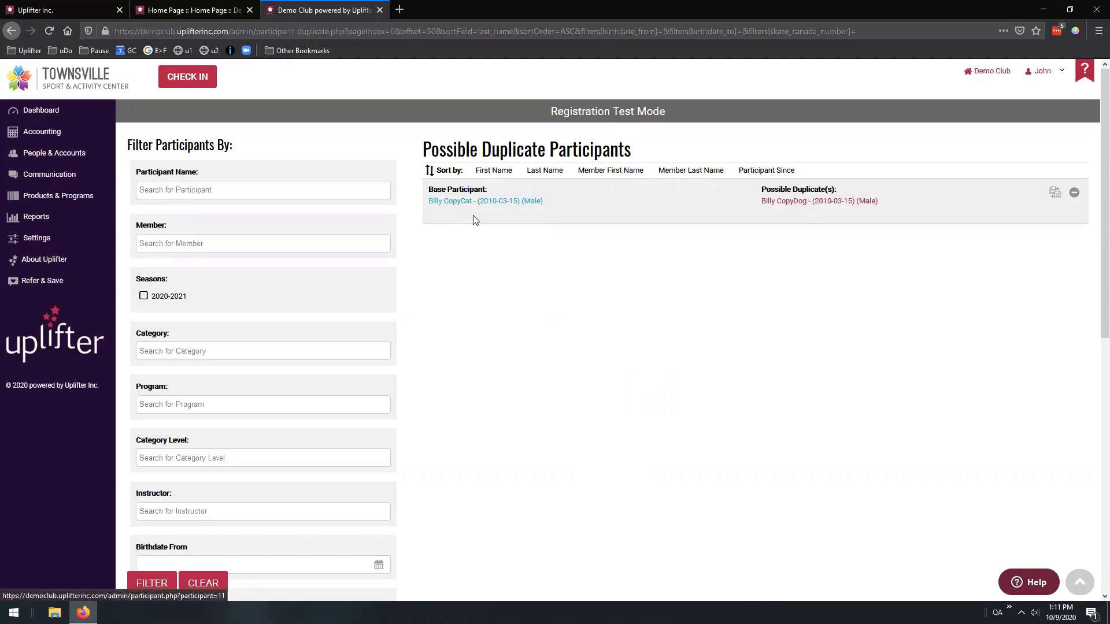
For the remaining pair's merge, keep the duplicate's last name and 5:53 PM Baseball Sundays registration, and make that record the base participant
left_click(1055, 192)
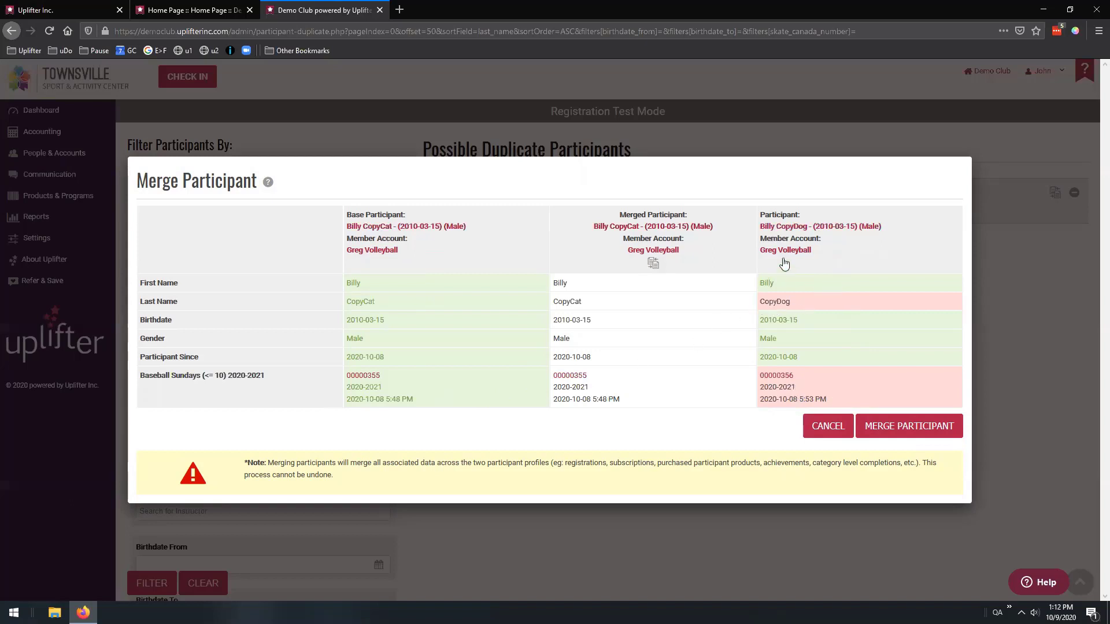
double_click(805, 305)
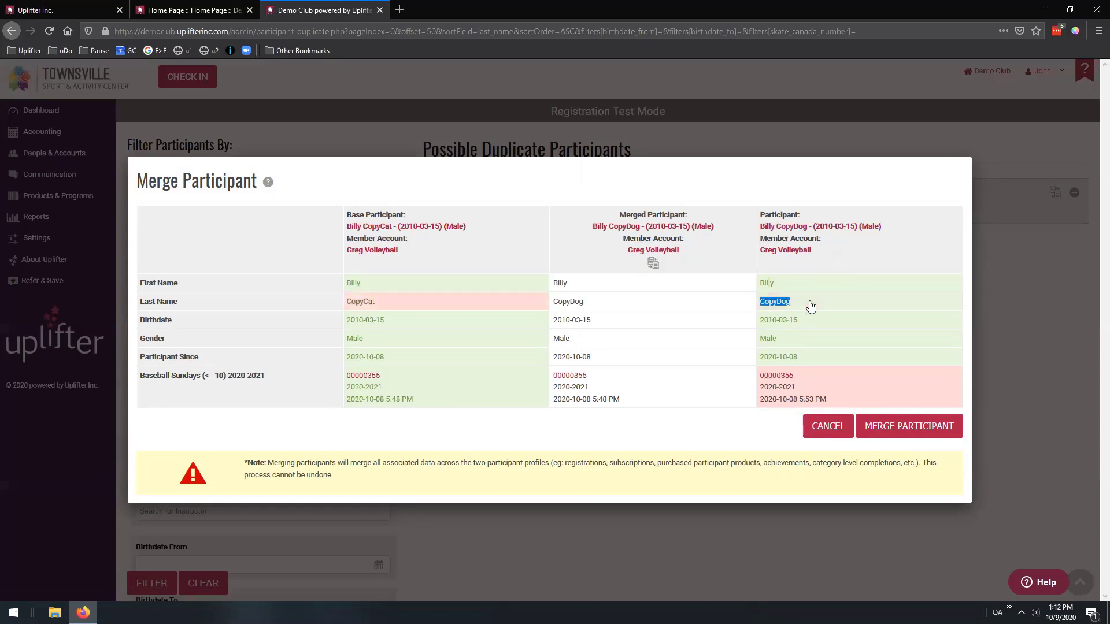
double_click(826, 382)
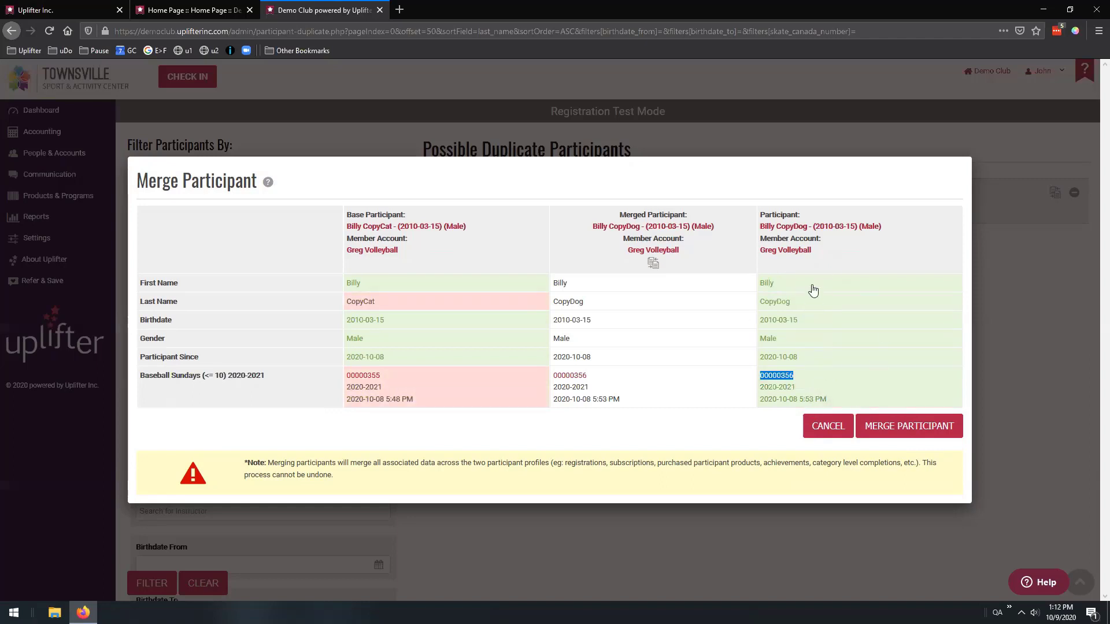
left_click(653, 264)
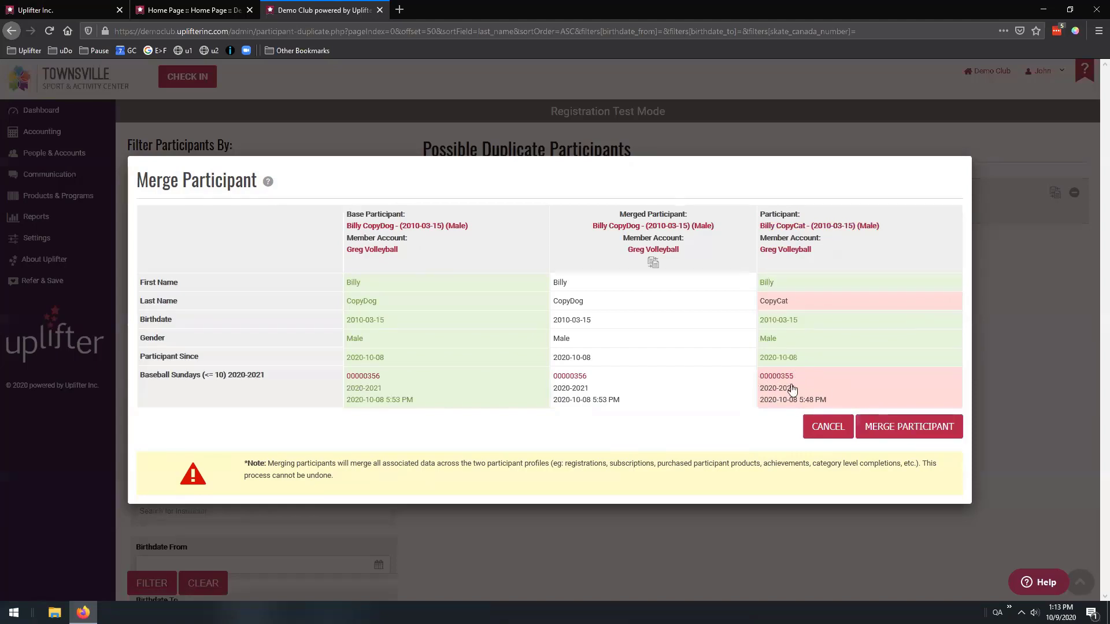
Review the invoice of the unselected 5:48 PM Baseball Sundays registration and return to the merge comparison
left_click(776, 377)
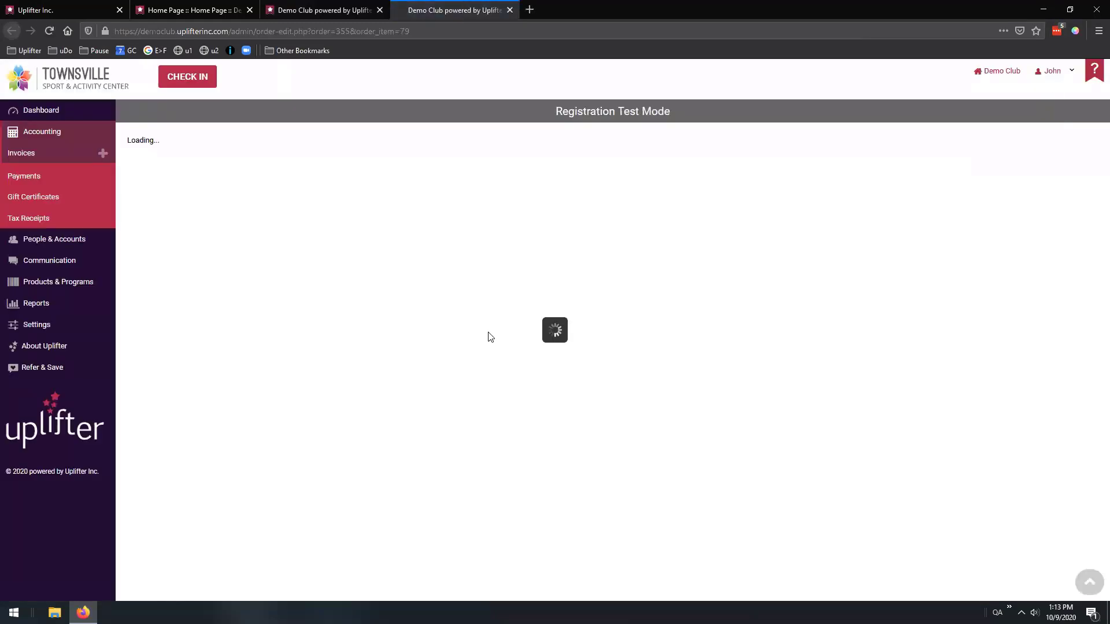
scroll(359, 325, "down", 2)
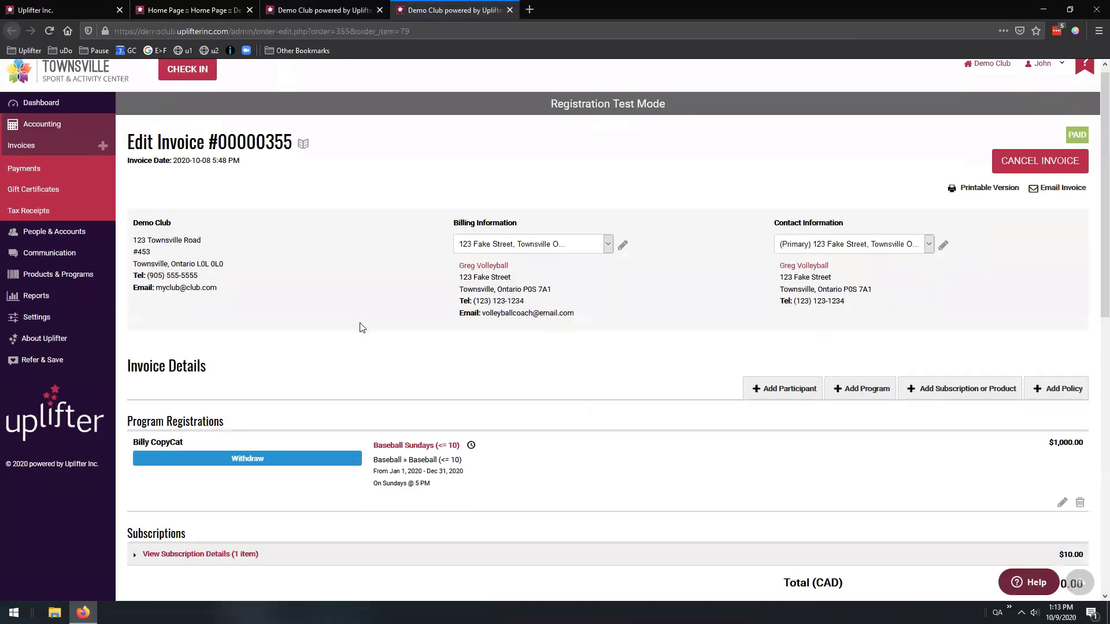
scroll(378, 312, "down", 2)
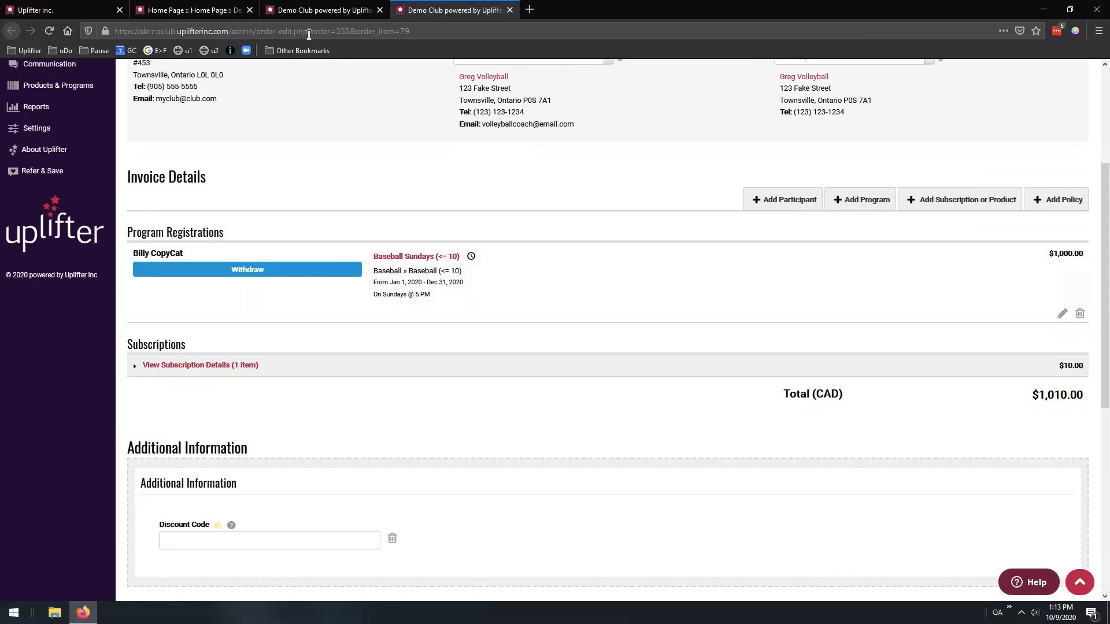
left_click(324, 10)
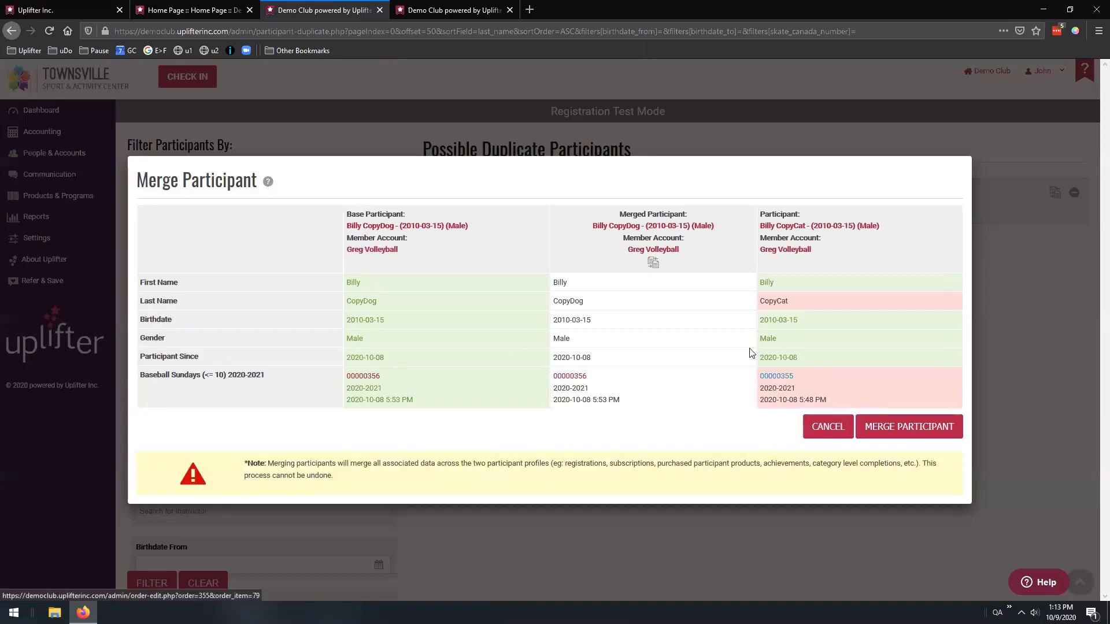
left_click(451, 10)
left_click(324, 10)
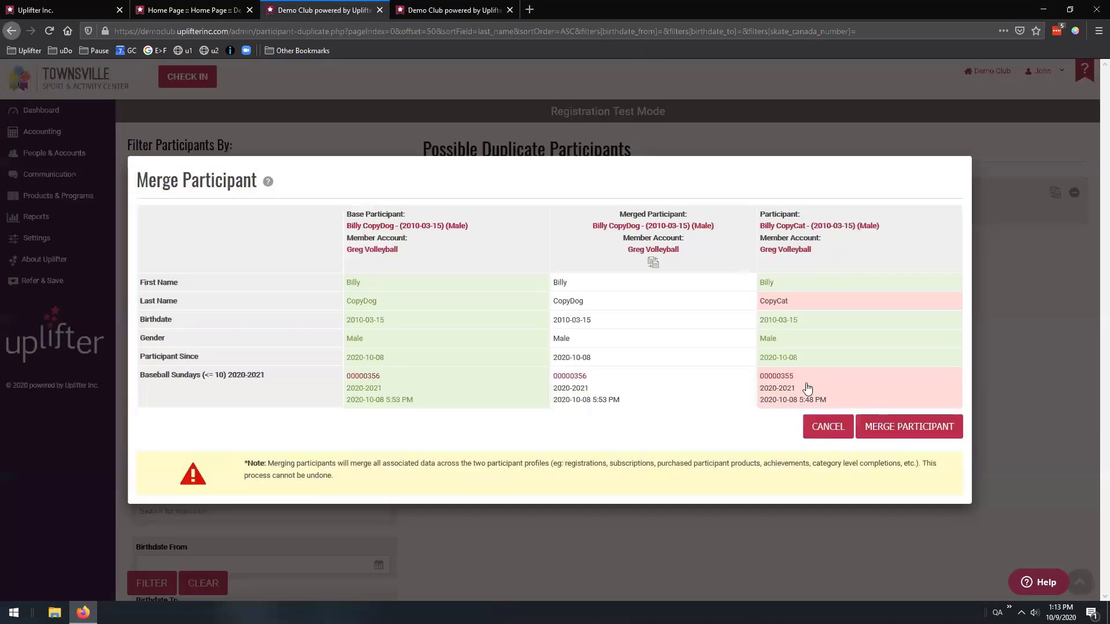
Merge the remaining pair of participants and refresh the open invoice of the unselected registration
left_click(906, 428)
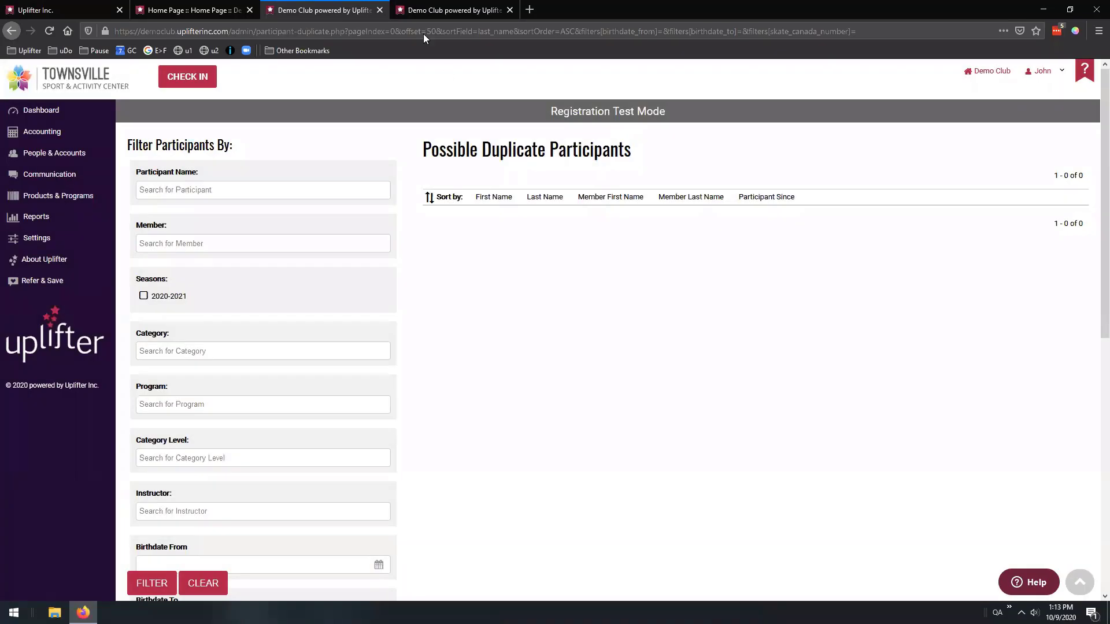
left_click(445, 10)
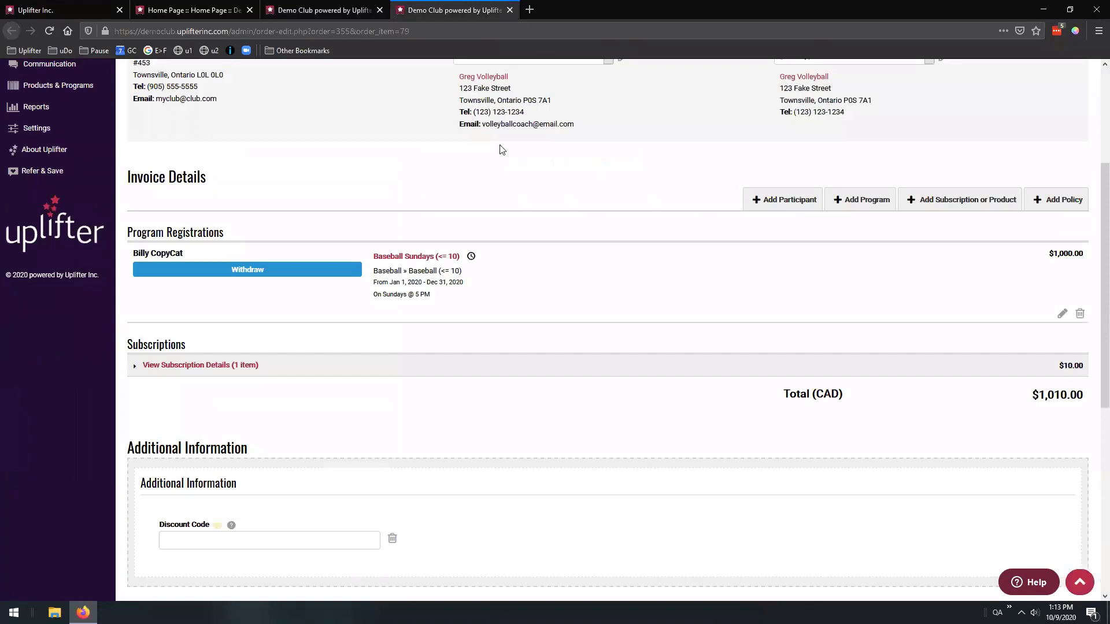
key("F5")
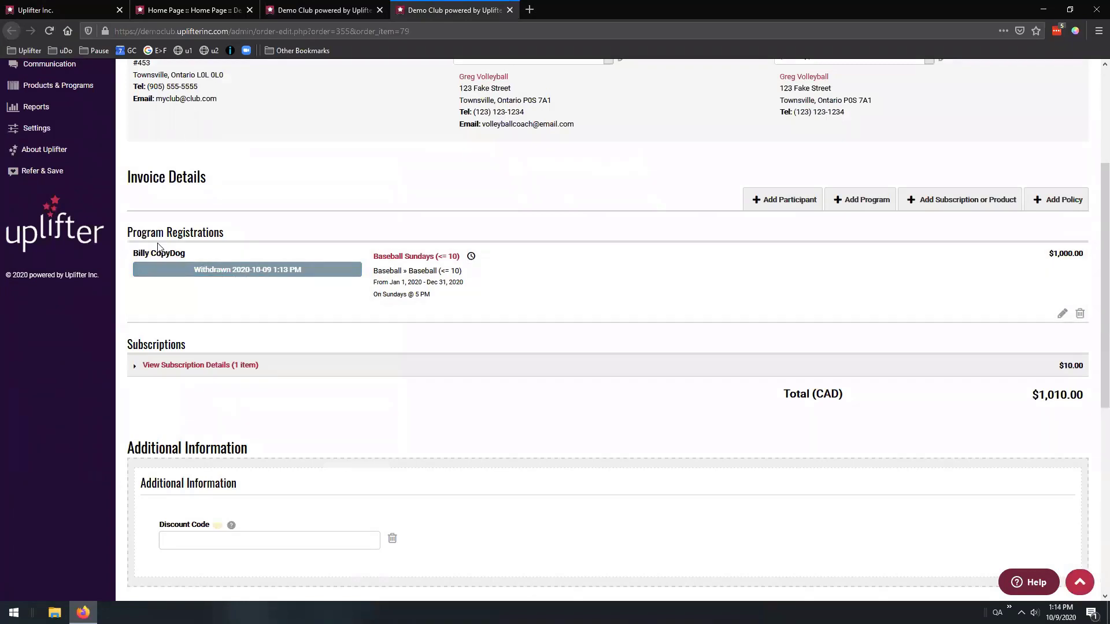
Examine the refreshed invoice's participant name, program registration status, subscriptions, payments and refunds
left_click_drag(150, 254, 188, 255)
left_click(194, 249)
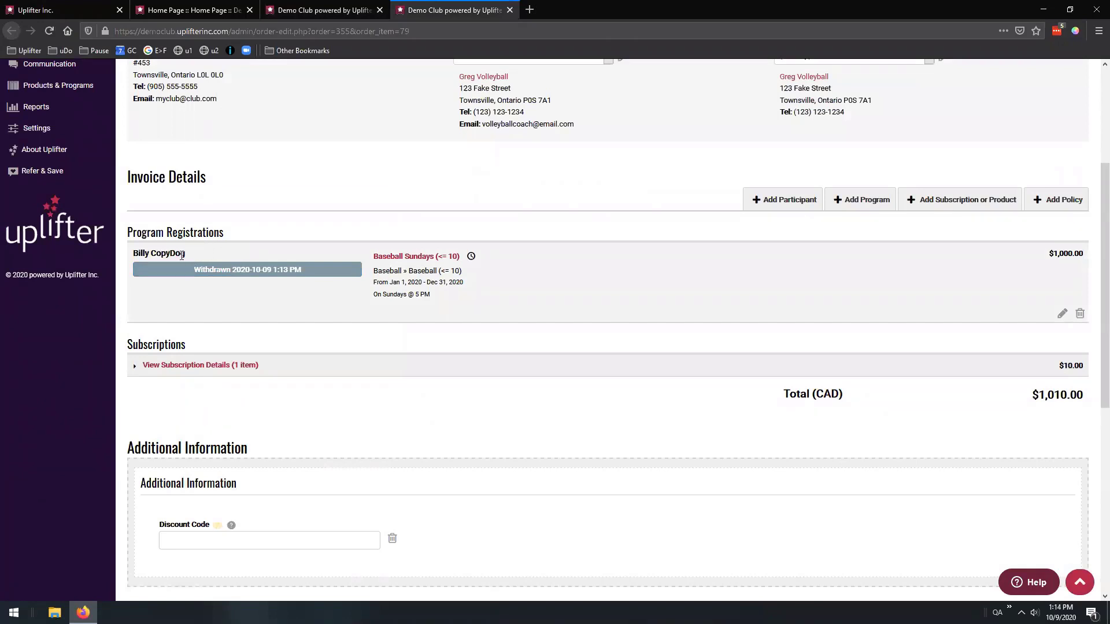
left_click_drag(135, 251, 188, 252)
left_click(218, 255)
double_click(174, 252)
left_click(200, 252)
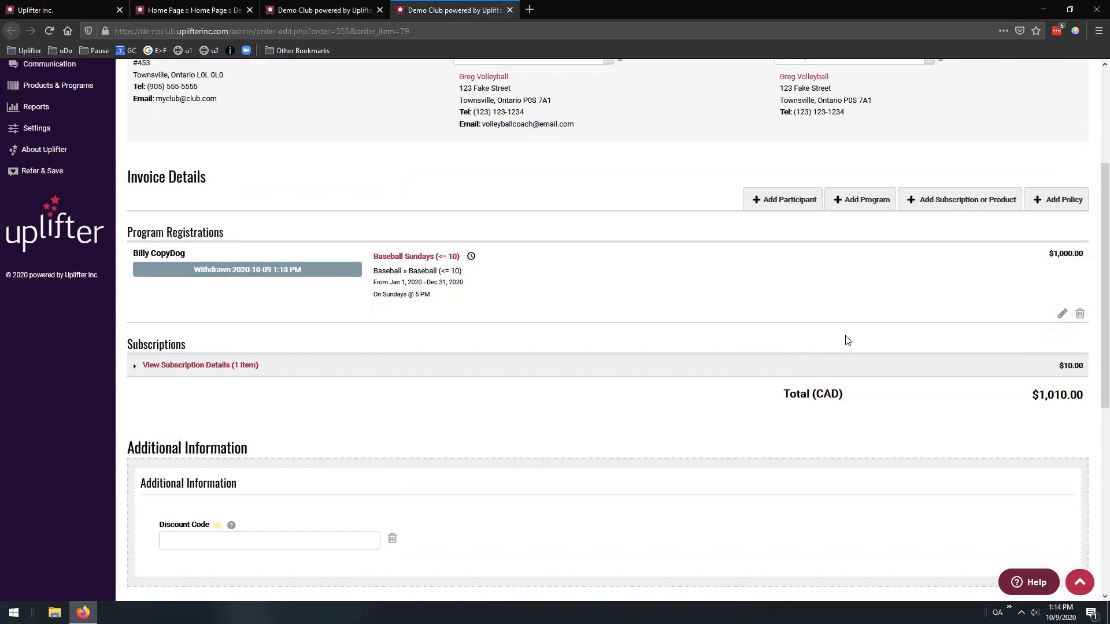
scroll(979, 313, "down", 1)
scroll(983, 314, "down", 2)
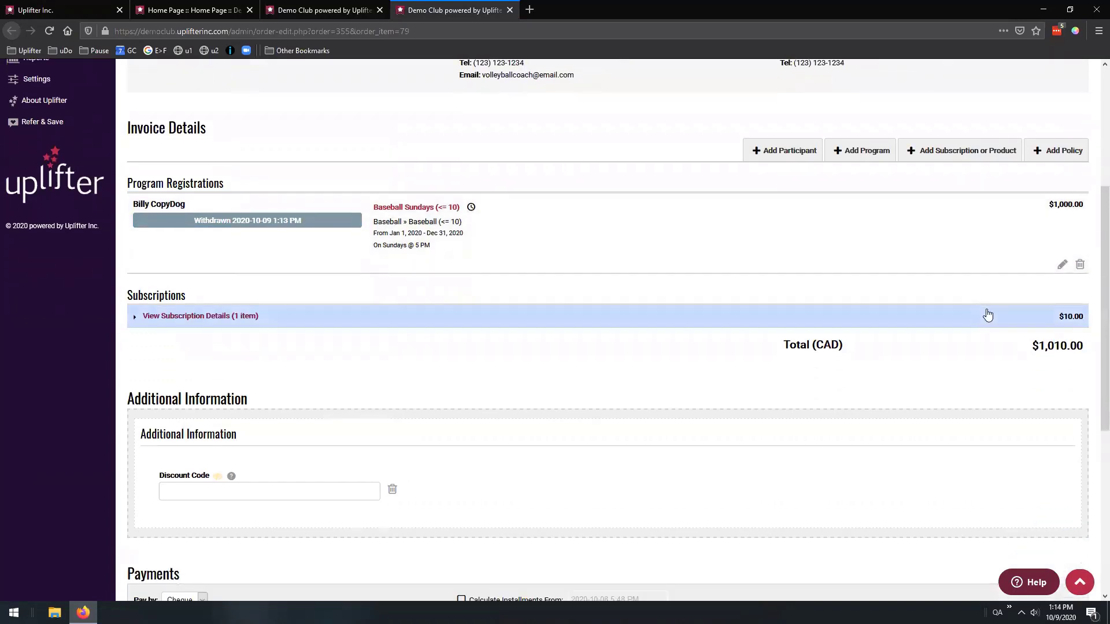
left_click(1062, 266)
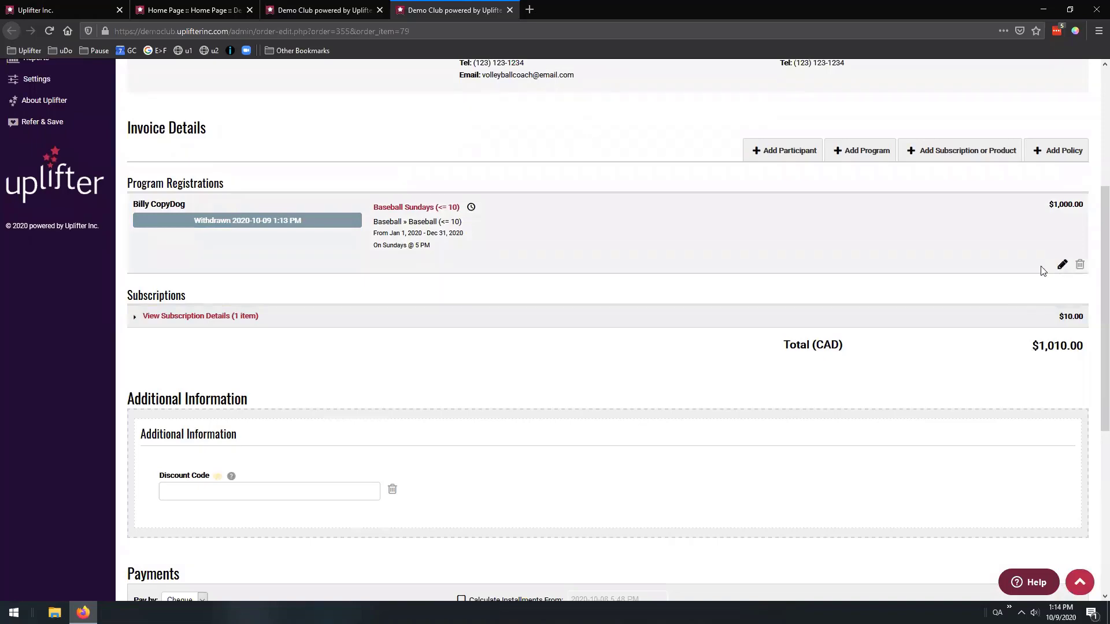
scroll(1030, 348, "down", 8)
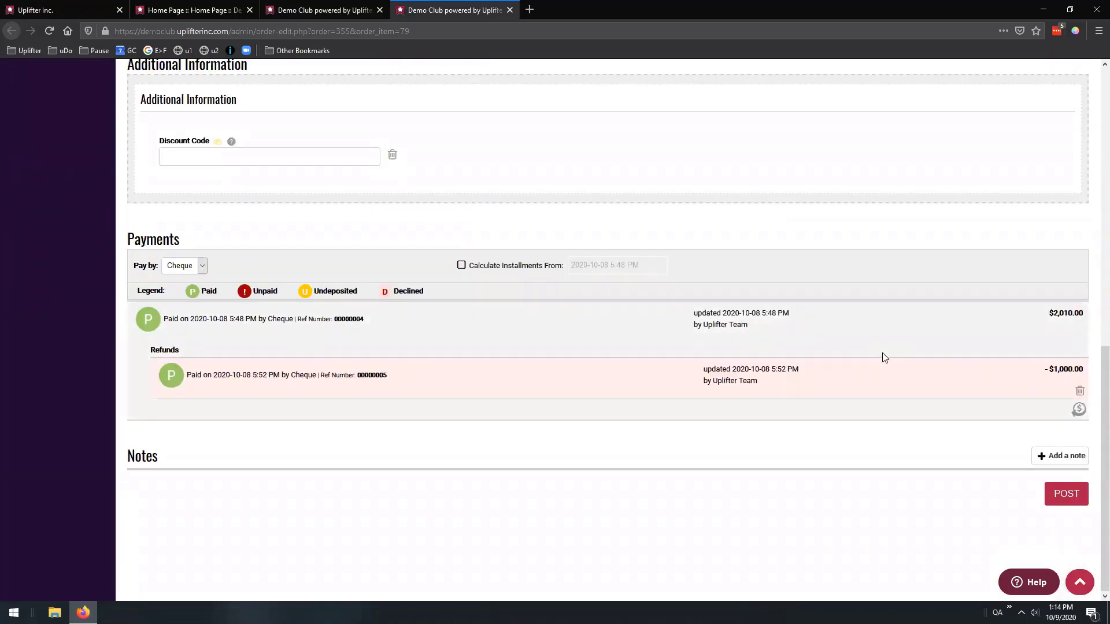
scroll(883, 355, "up", 15)
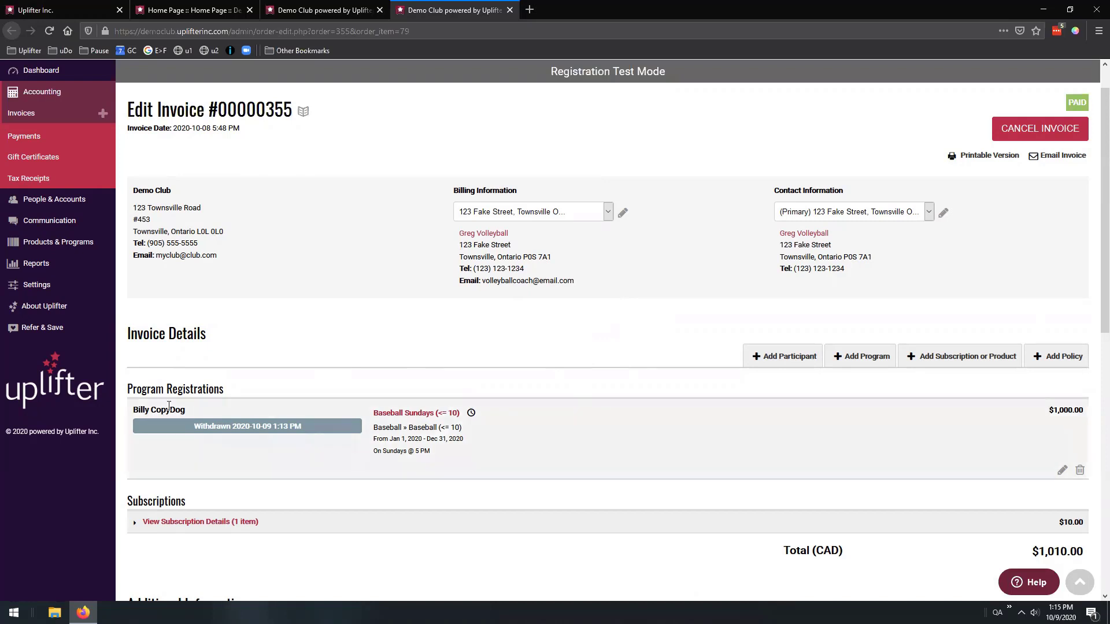
left_click_drag(133, 410, 228, 409)
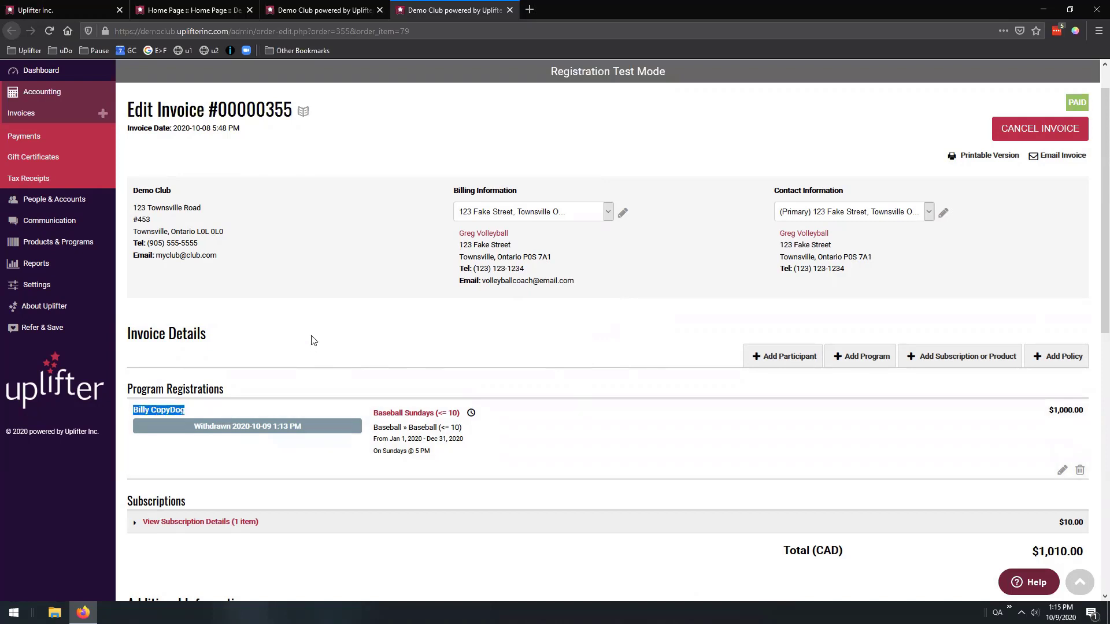
scroll(310, 339, "down", 2)
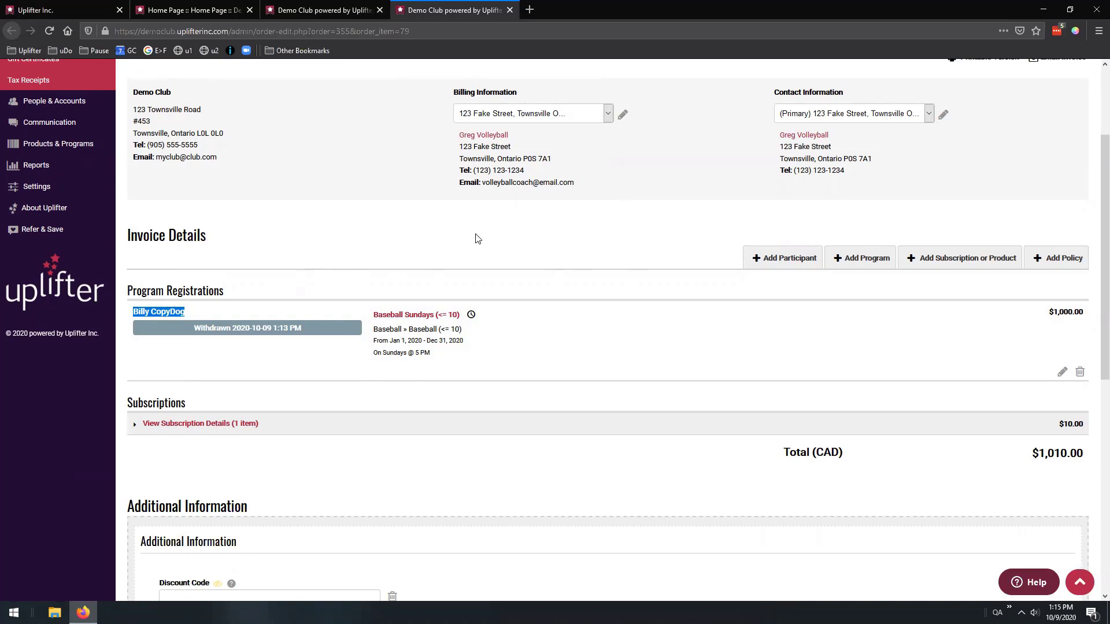
Leave the invoice and the duplicates page, and open the full Participants list
left_click(319, 10)
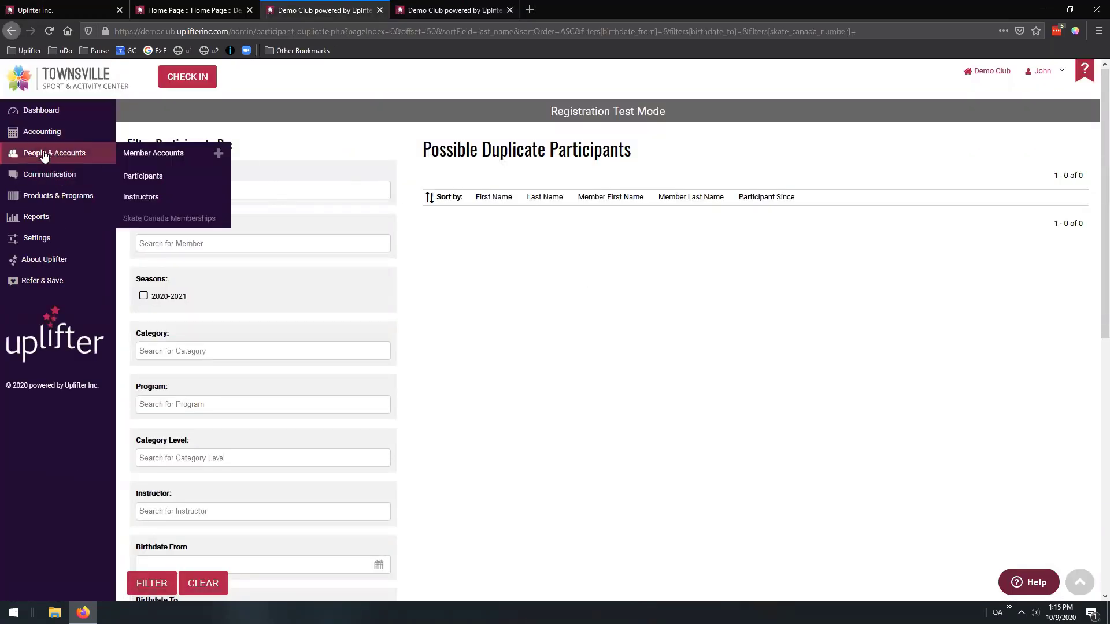
left_click(154, 177)
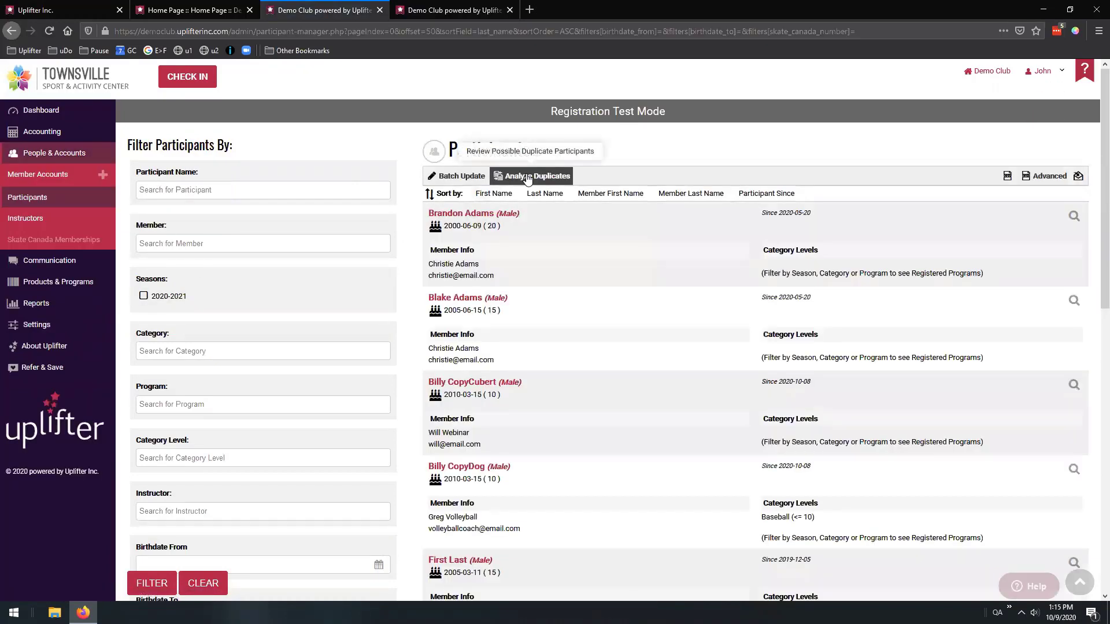
Open the profile of the 10-year-old male participant with the Baseball (<= 10) category level from the participant list
scroll(441, 301, "down", 3)
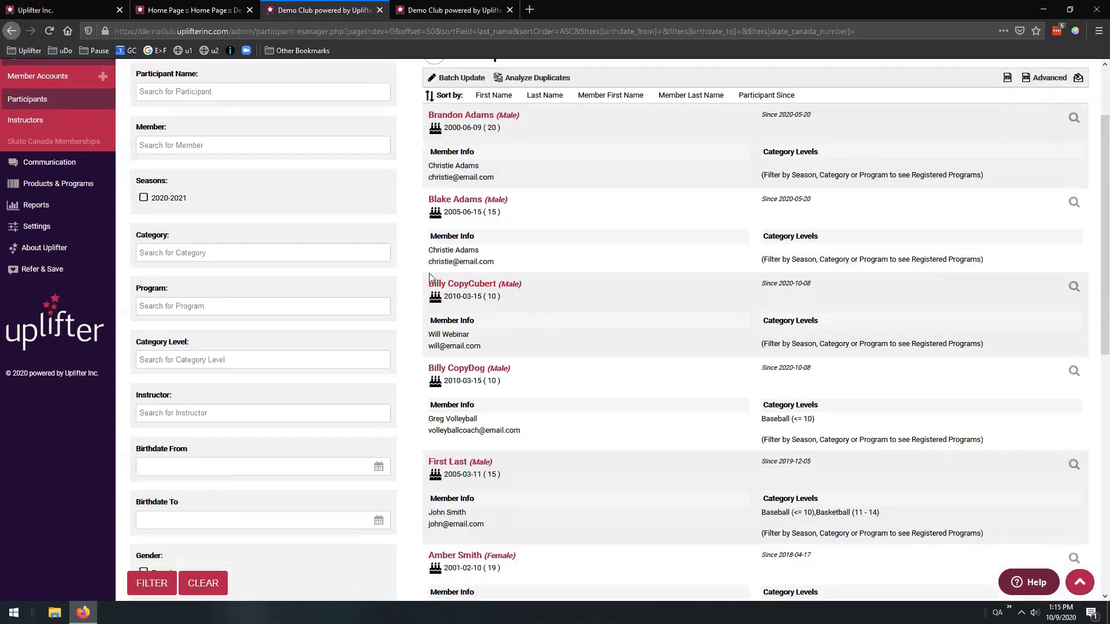
left_click(468, 272)
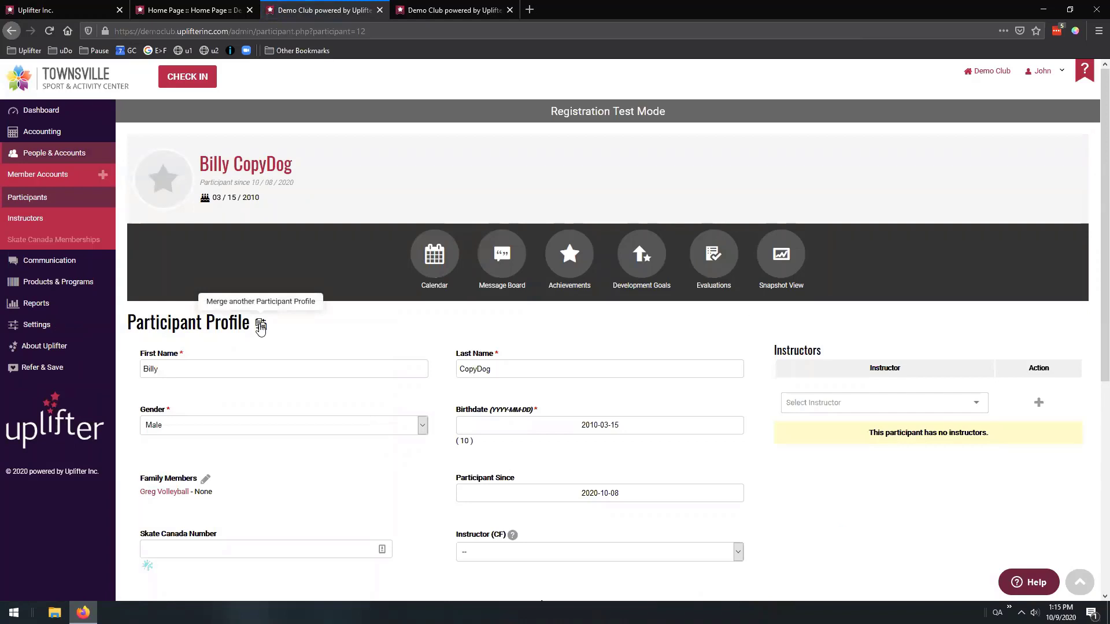
left_click(260, 325)
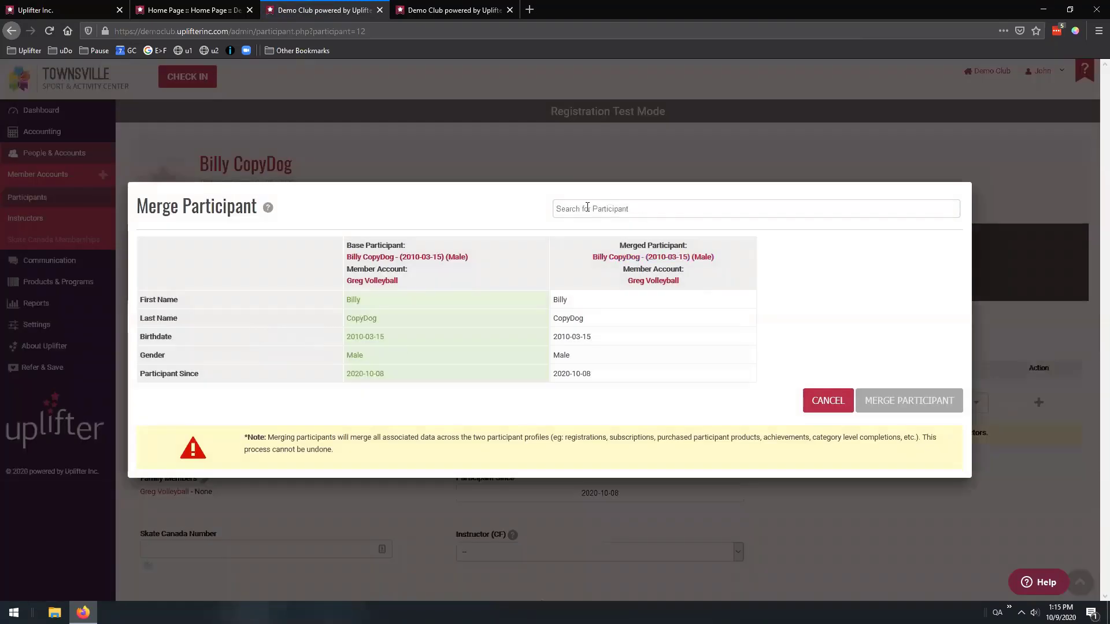
left_click(587, 209)
type("billy c")
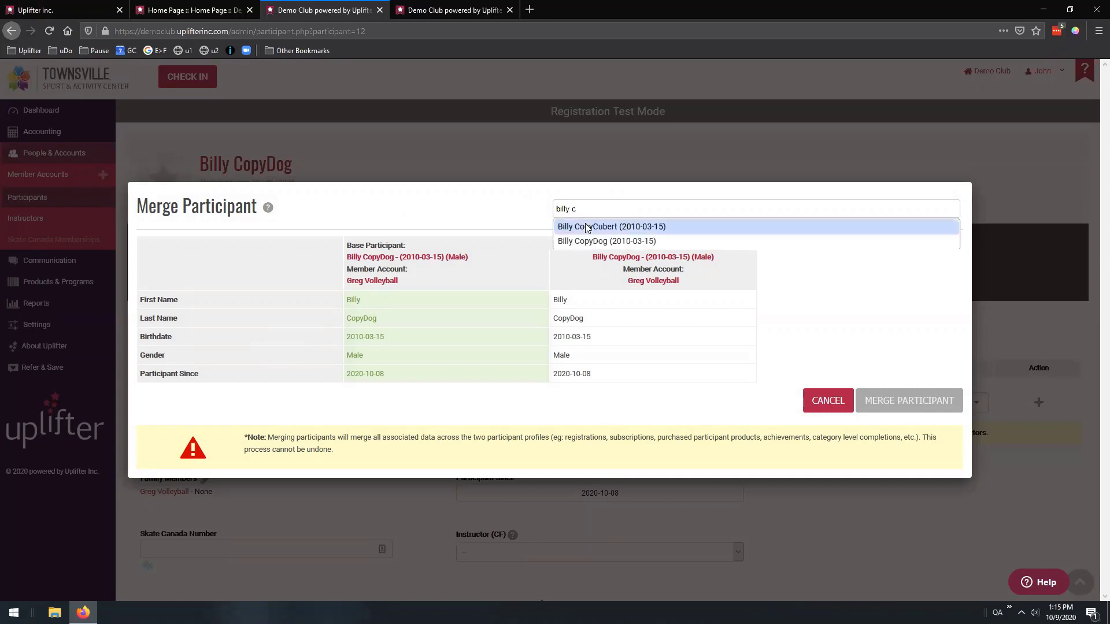
left_click(587, 227)
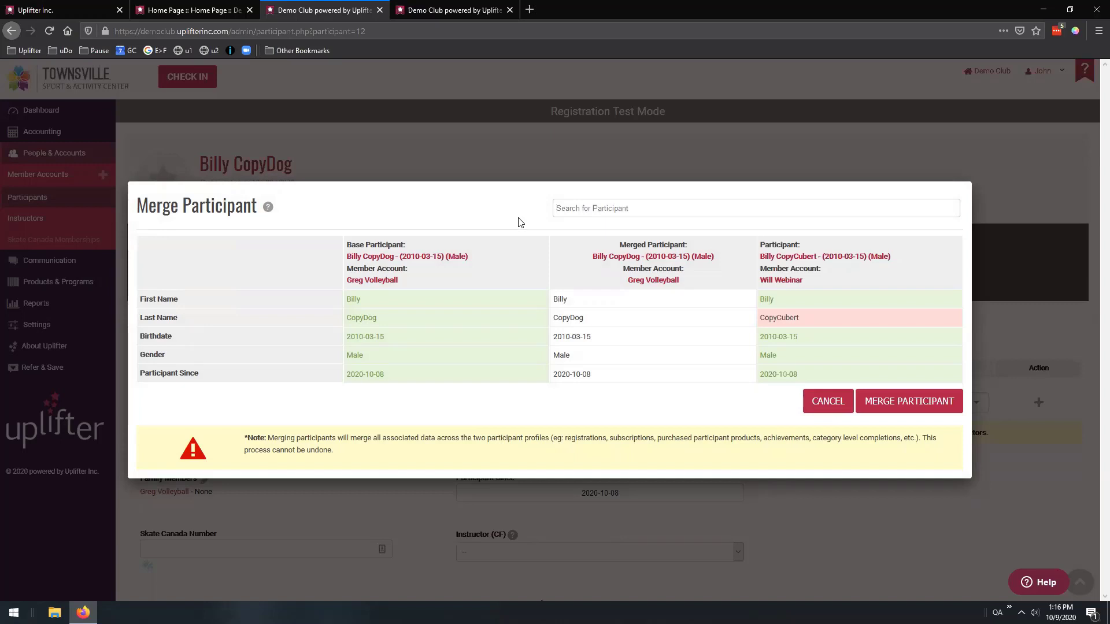
left_click(828, 401)
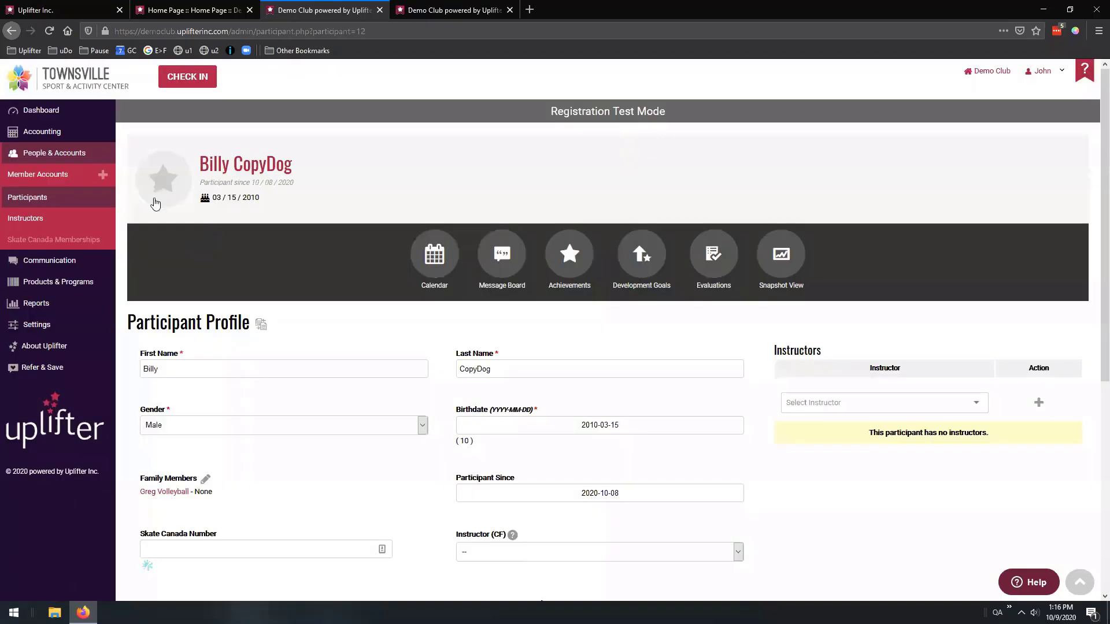
Check the possible duplicate participants list and return to the open participant profile
middle_click(20, 204)
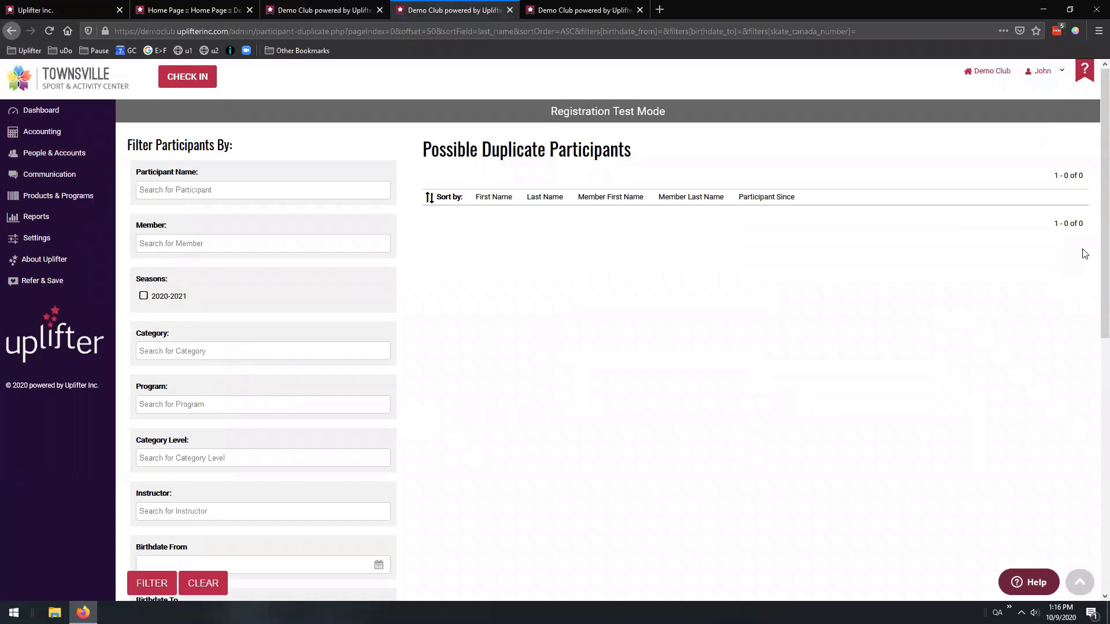
left_click(330, 10)
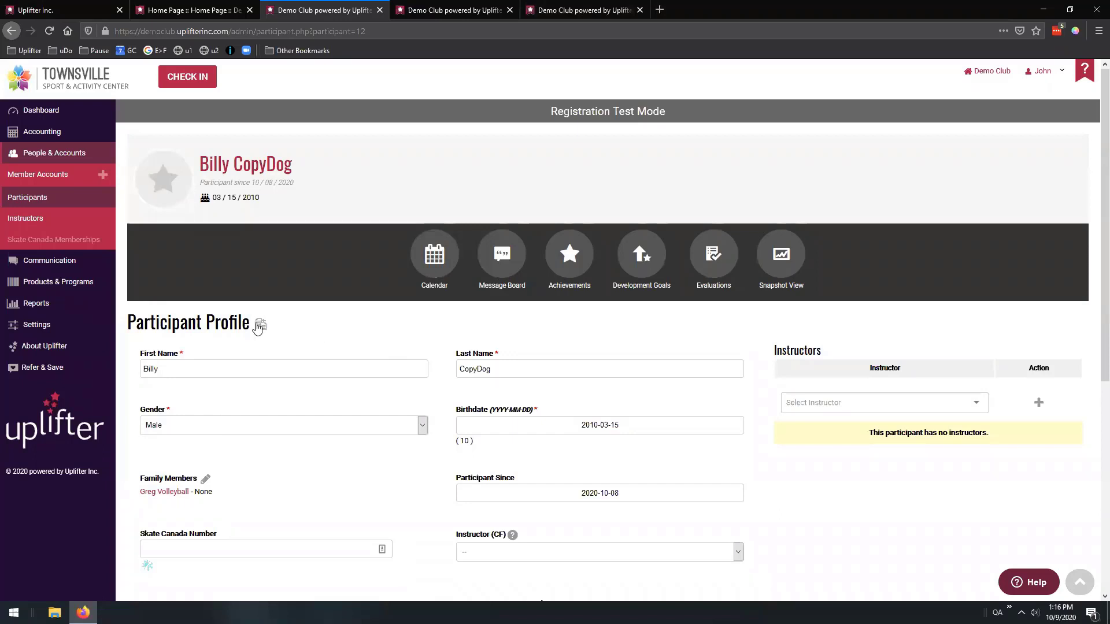
Merge the profile with its 10-year-old duplicate from another member account, using the duplicate's last name, and close the extra pages
left_click(260, 325)
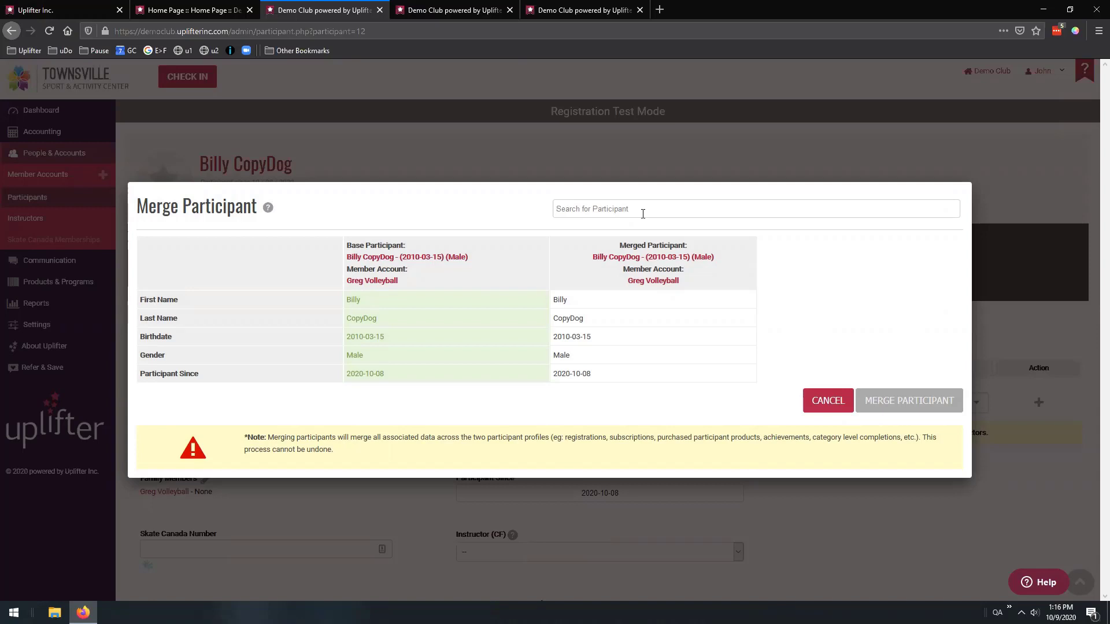
type("bill")
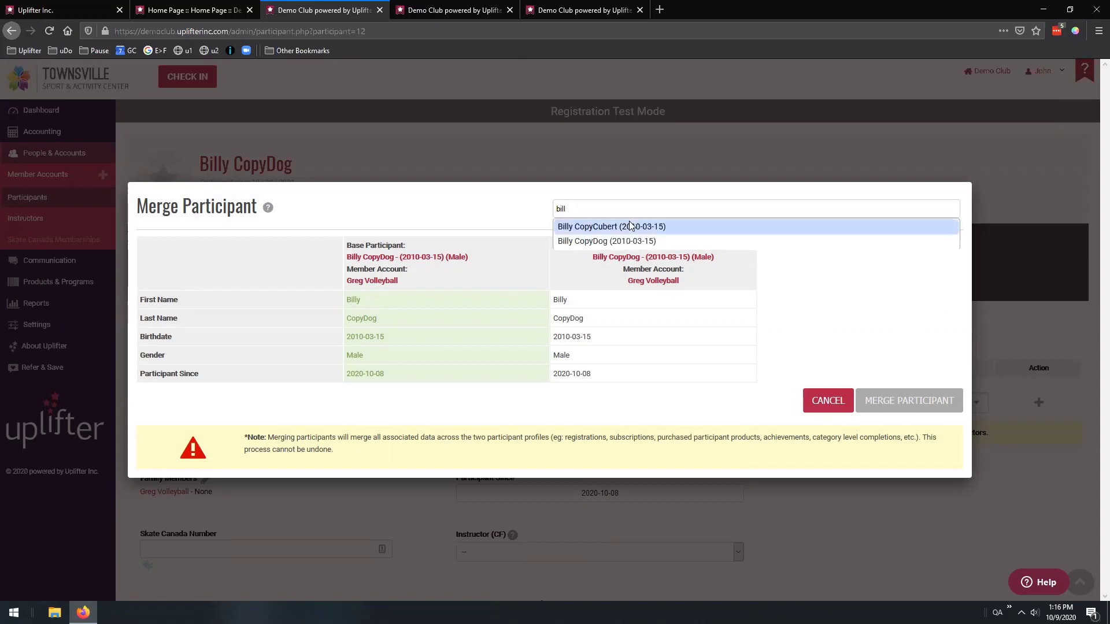
left_click(593, 232)
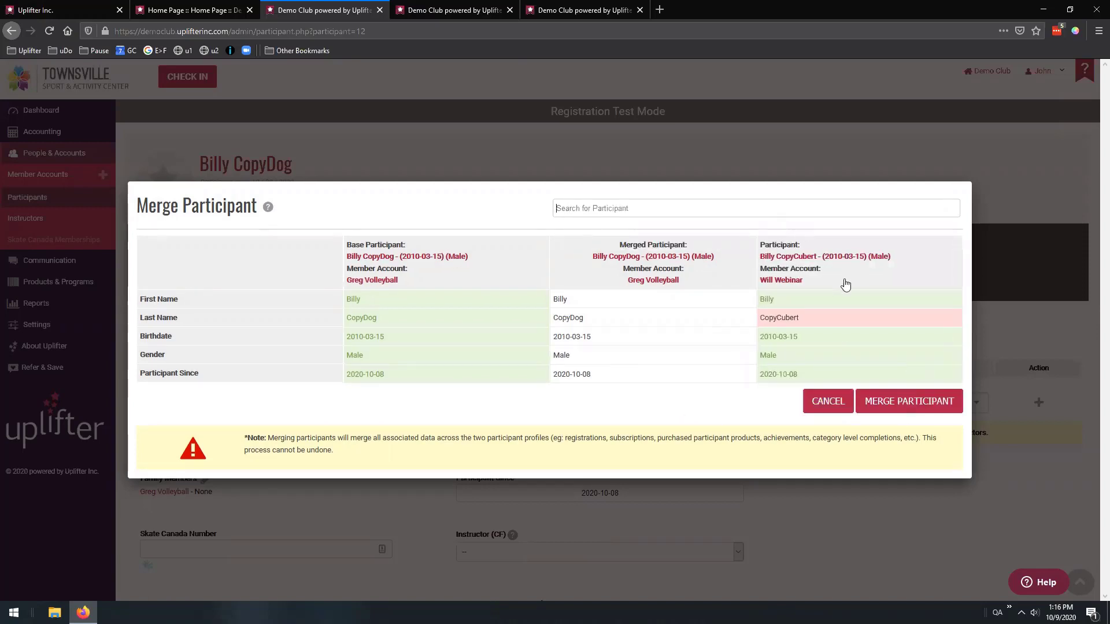
left_click(509, 10)
left_click(509, 10)
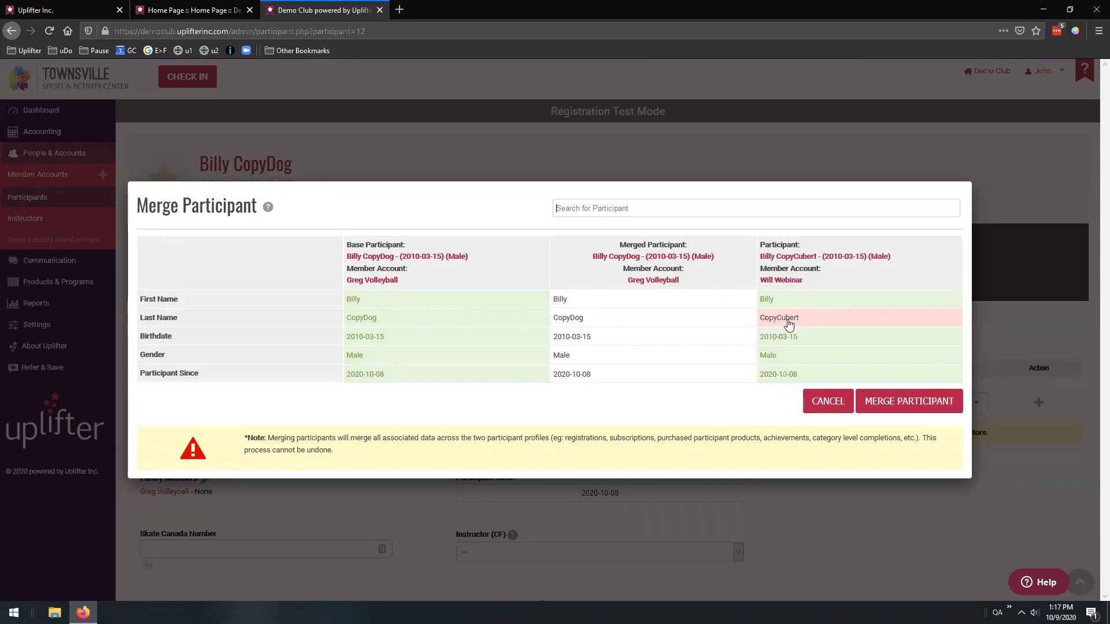
double_click(823, 324)
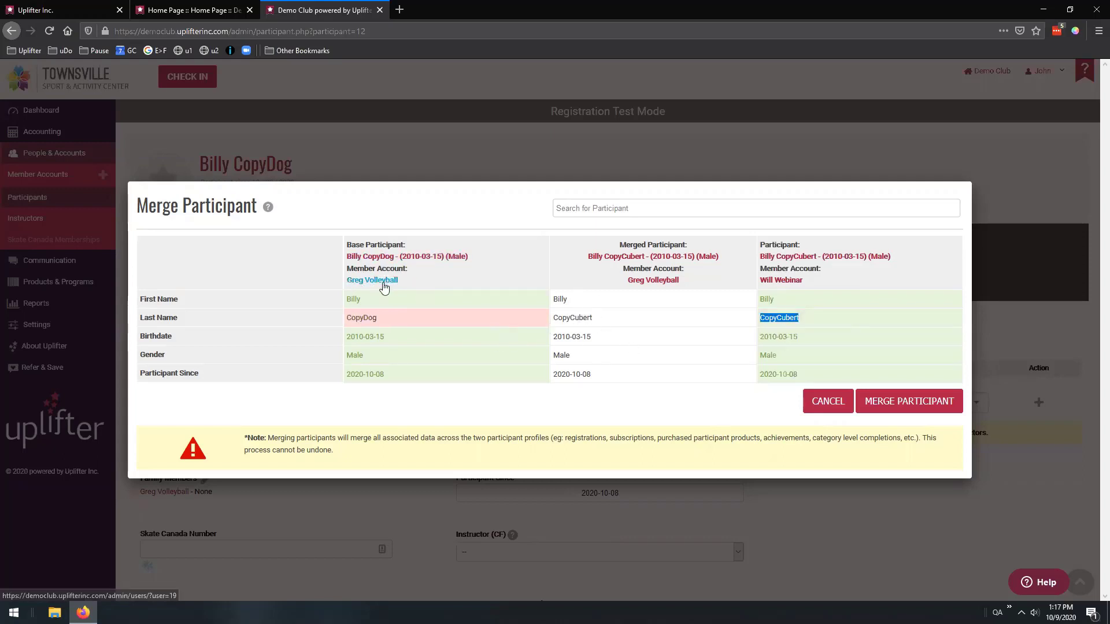
left_click(881, 407)
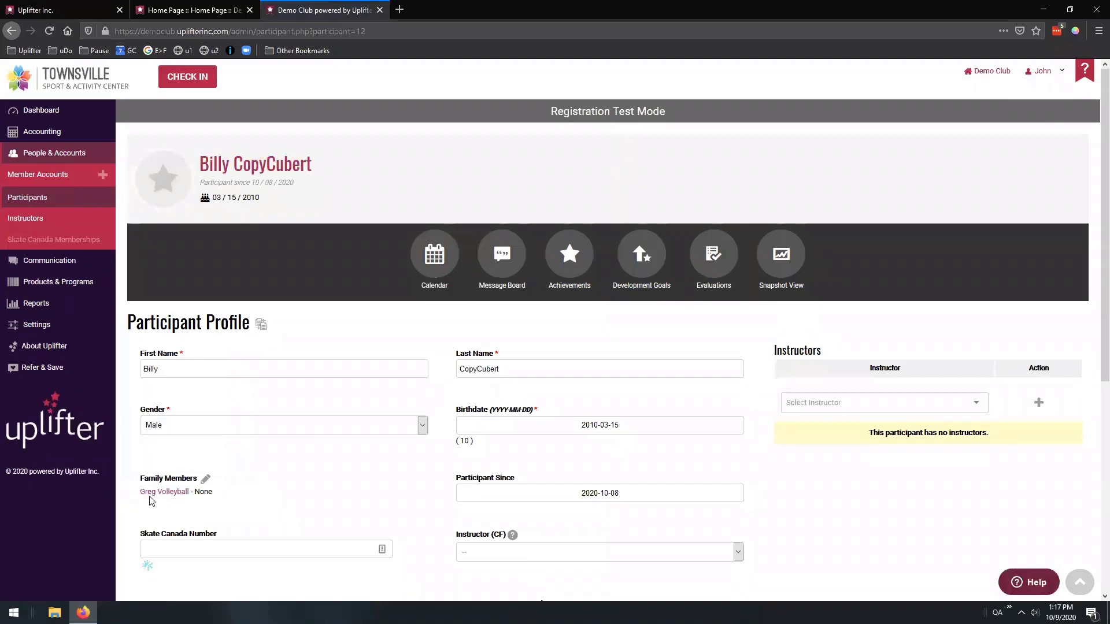
Open the duplicate's former member account and unlink the merged 10-year-old participant from it
left_click(174, 500)
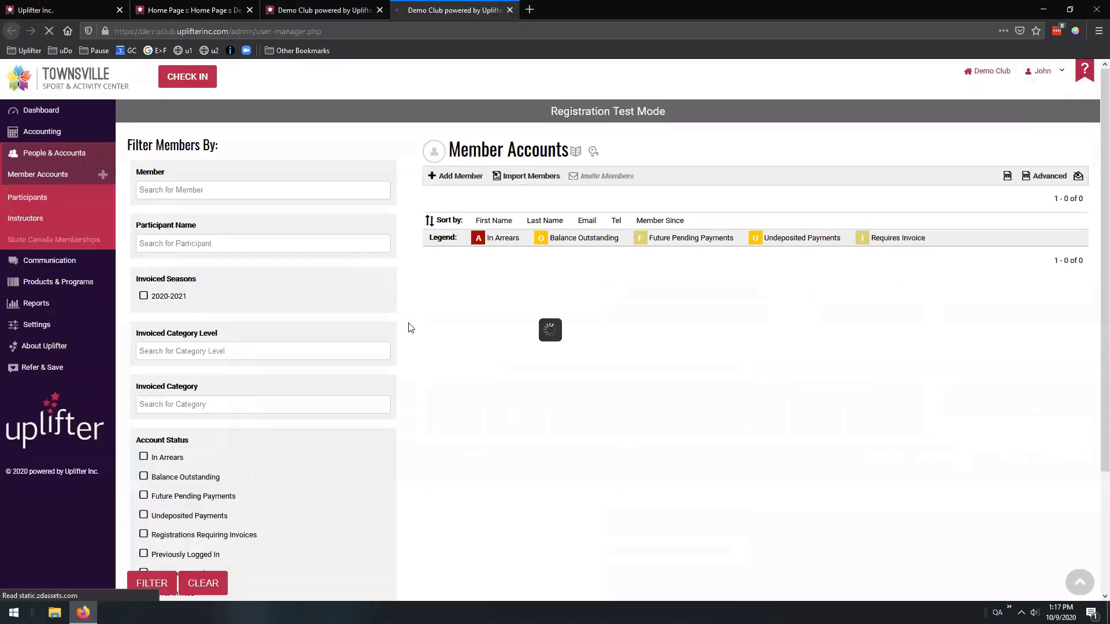
left_click(467, 448)
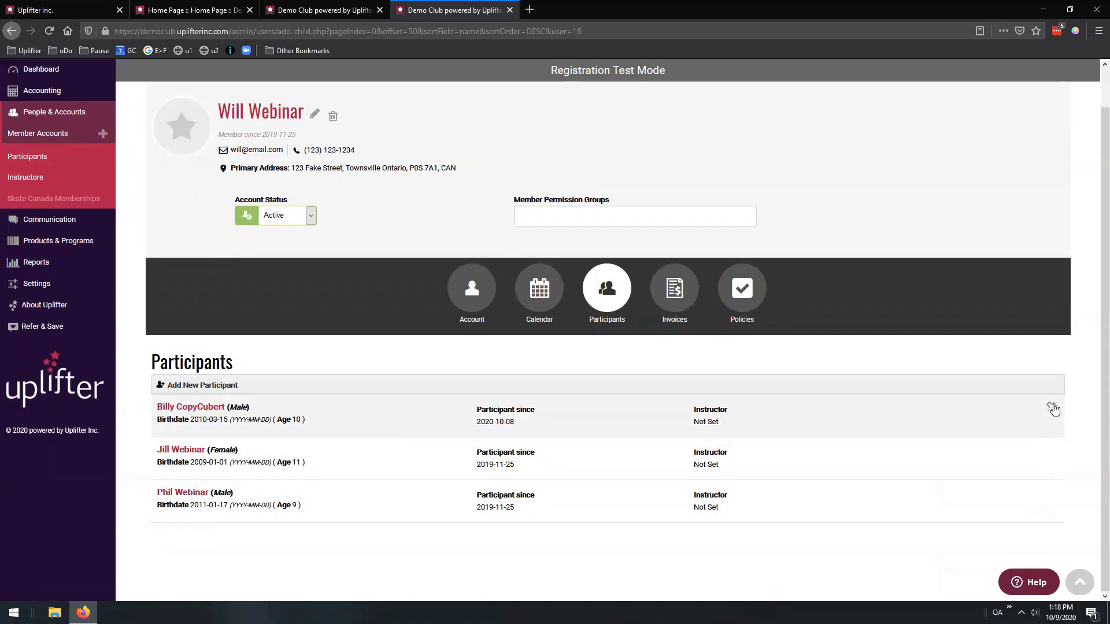
left_click(1052, 408)
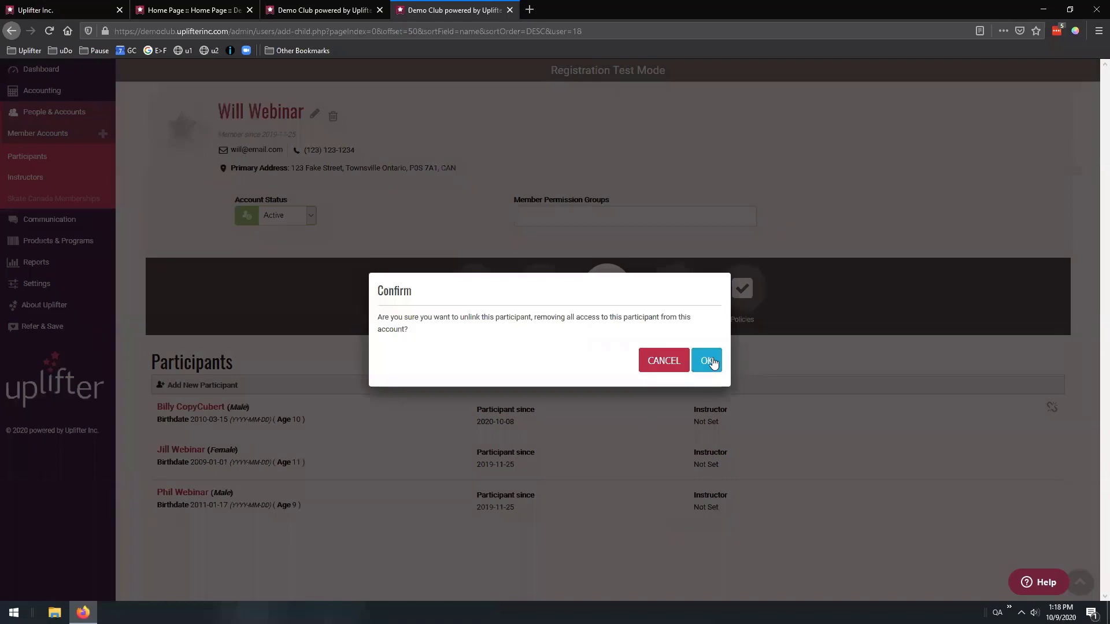
left_click(707, 359)
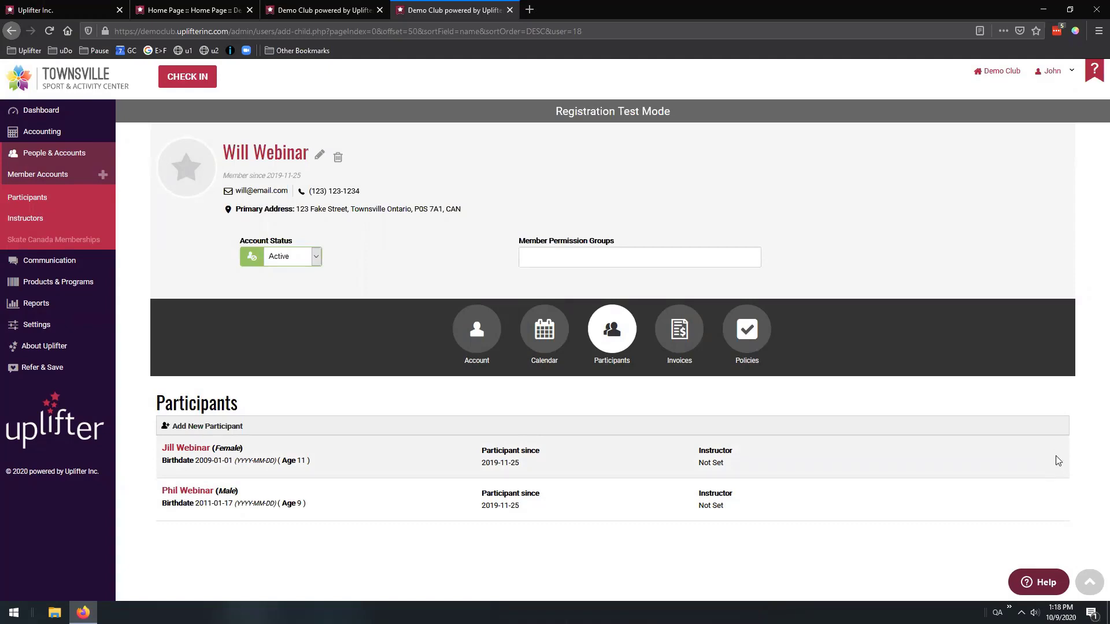
Return to the merged participant's profile and review its family member and contact details
left_click(315, 10)
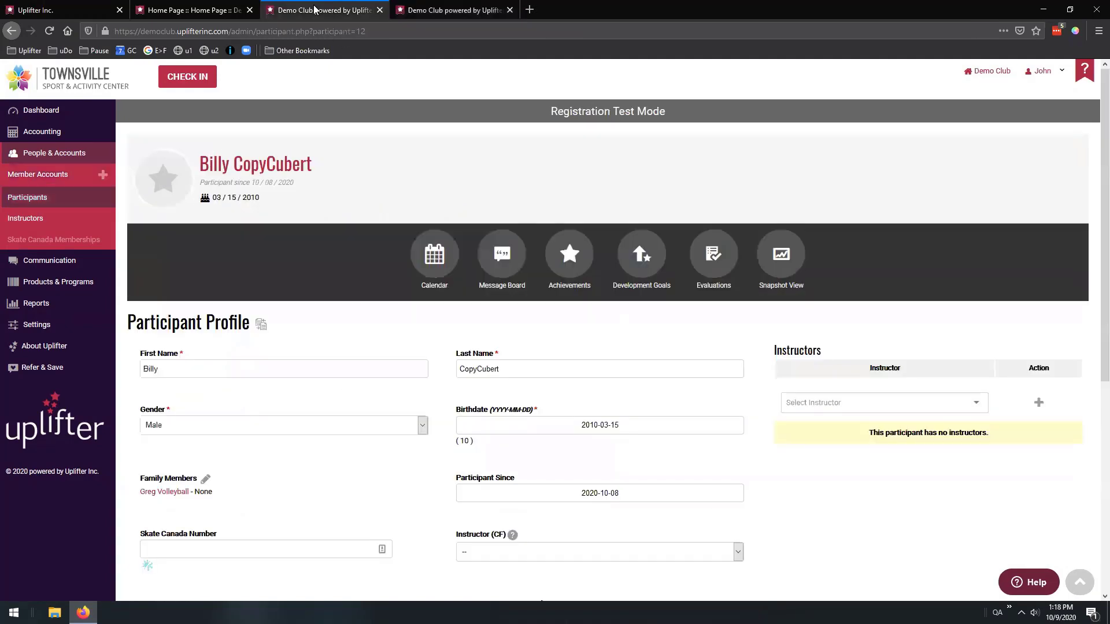
scroll(331, 229, "down", 3)
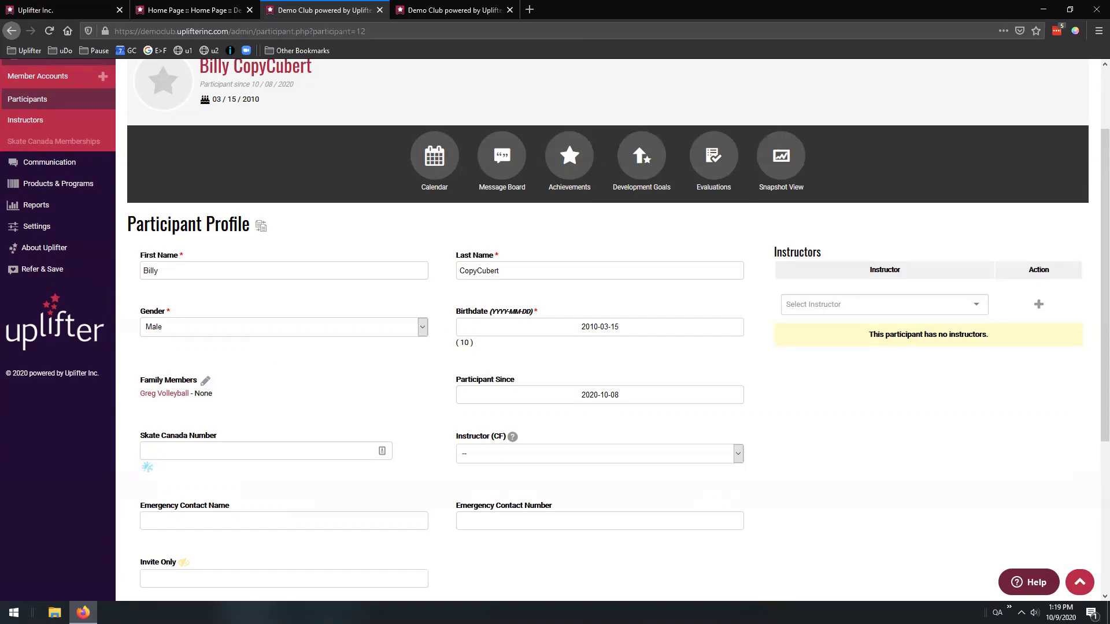
scroll(335, 325, "up", 2)
Compare the profile with the female participant from the same member account in the merge view, and leave without merging
left_click(261, 324)
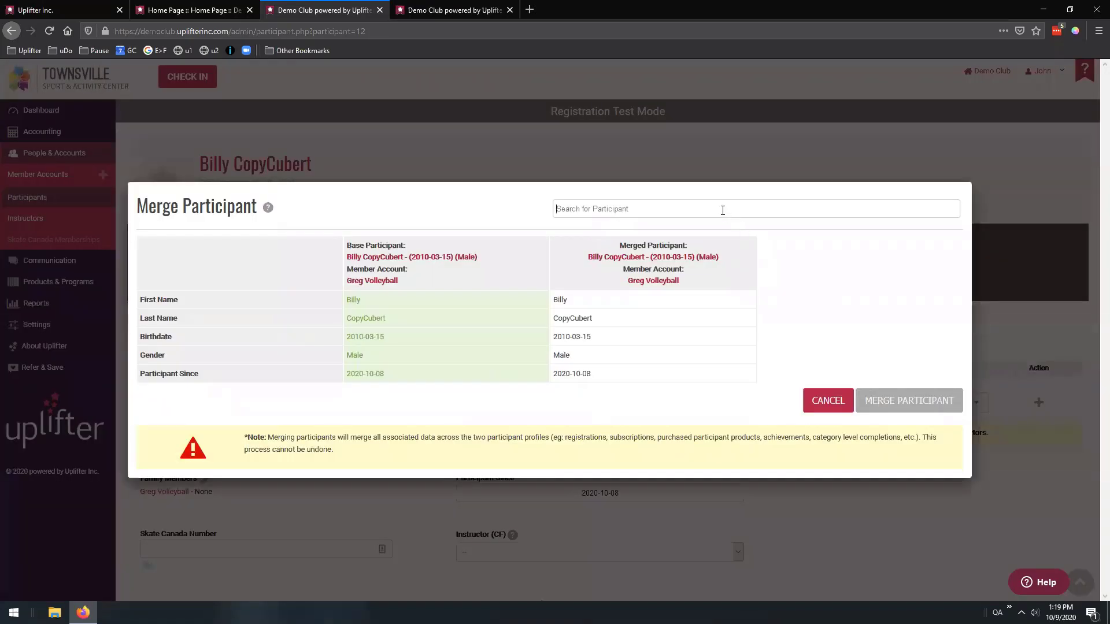
left_click(723, 210)
type("ama")
left_click(718, 225)
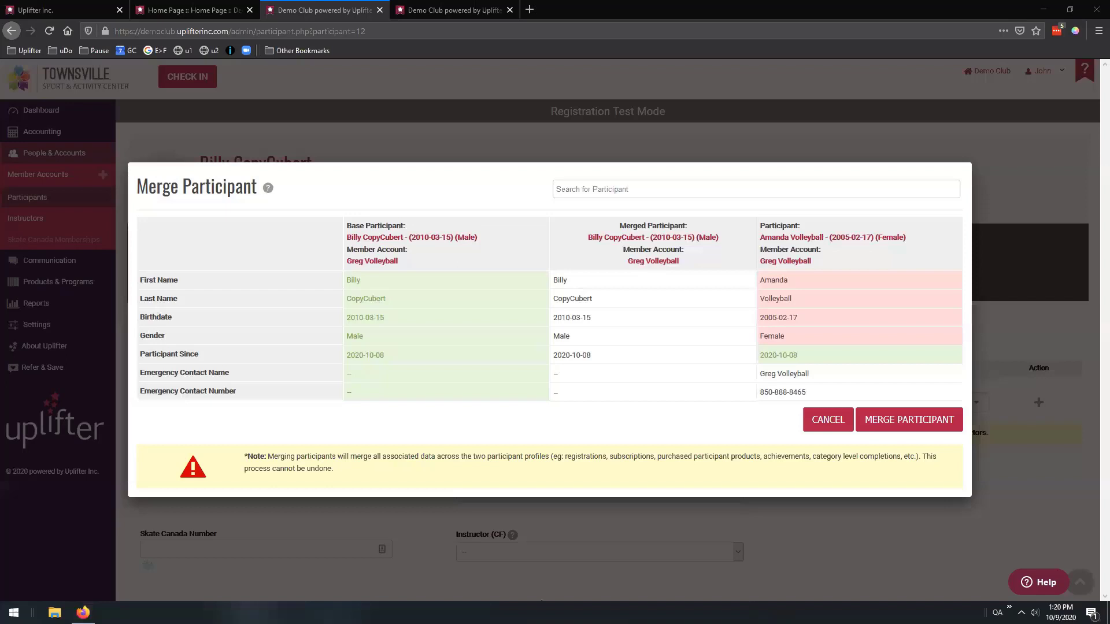
left_click(822, 428)
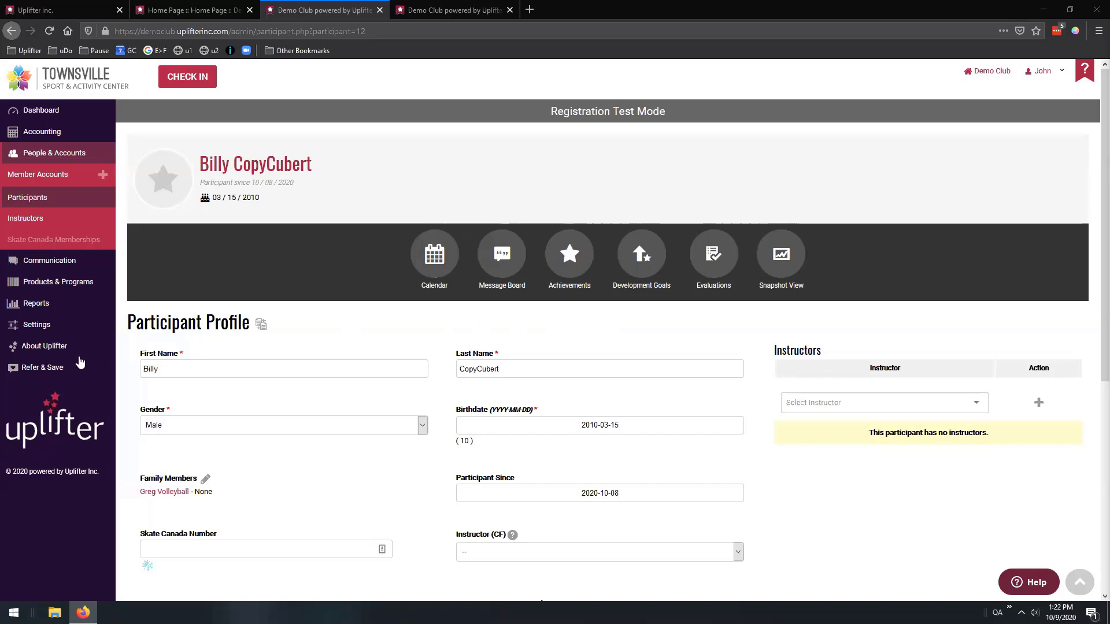
Open the Refer & Save referral form
left_click(44, 368)
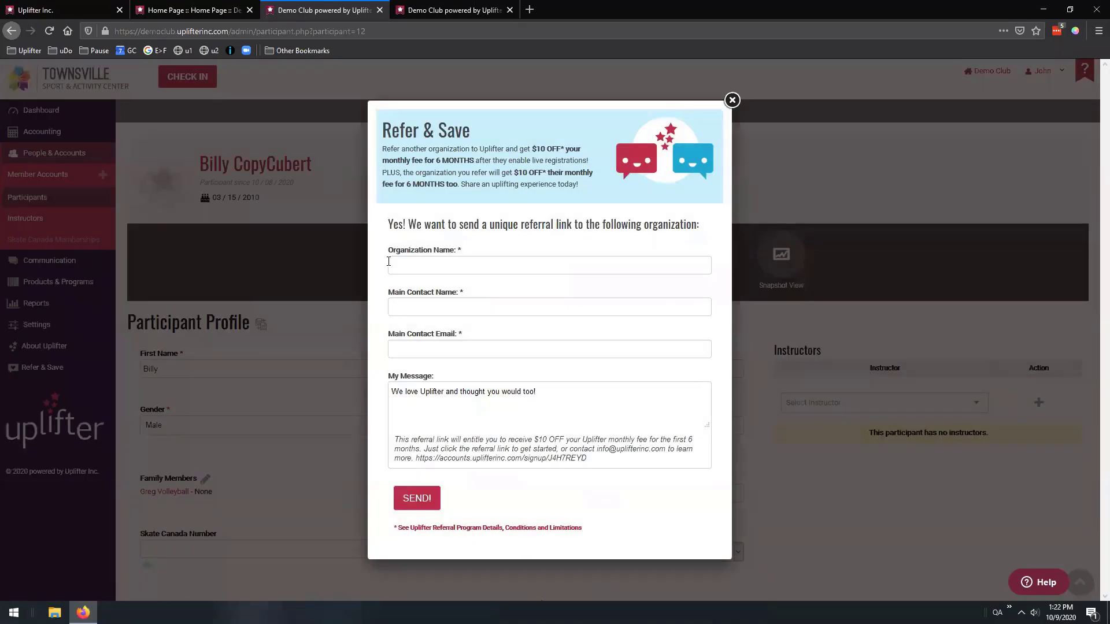